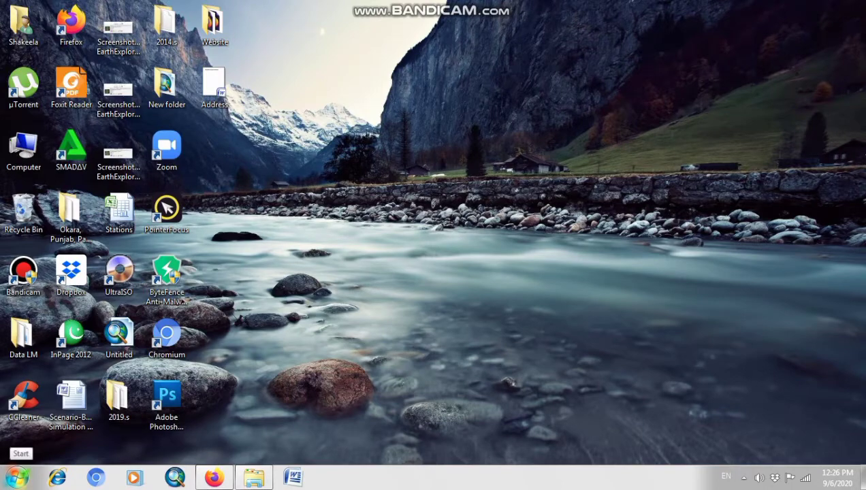
Step: Launch Microsoft Office Publisher 2007 from the installed Microsoft Office programs
left_click(17, 477)
left_click(53, 421)
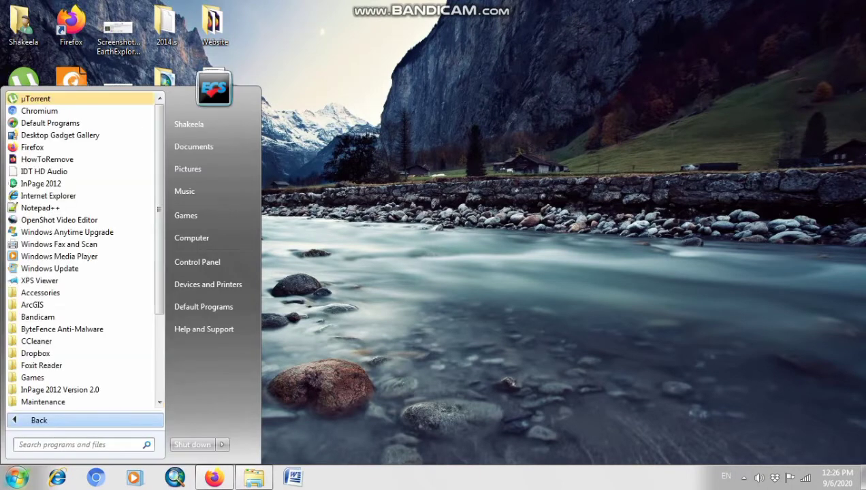
scroll(81, 304, "down", 3)
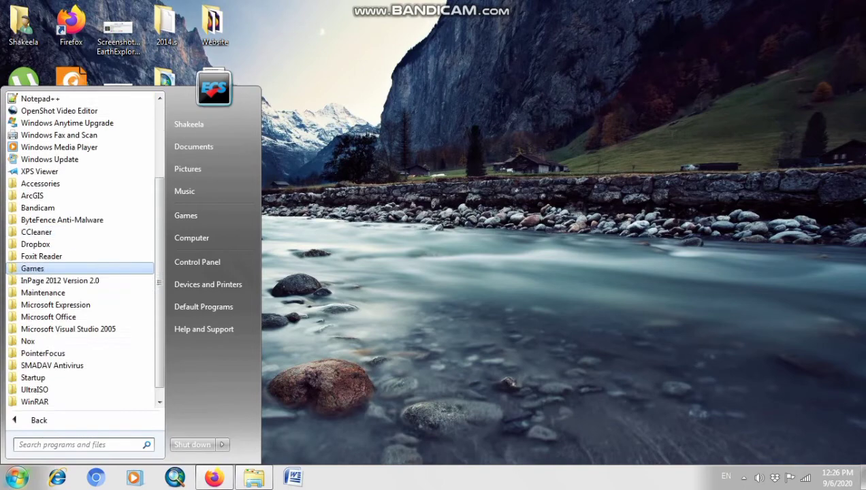
left_click(68, 304)
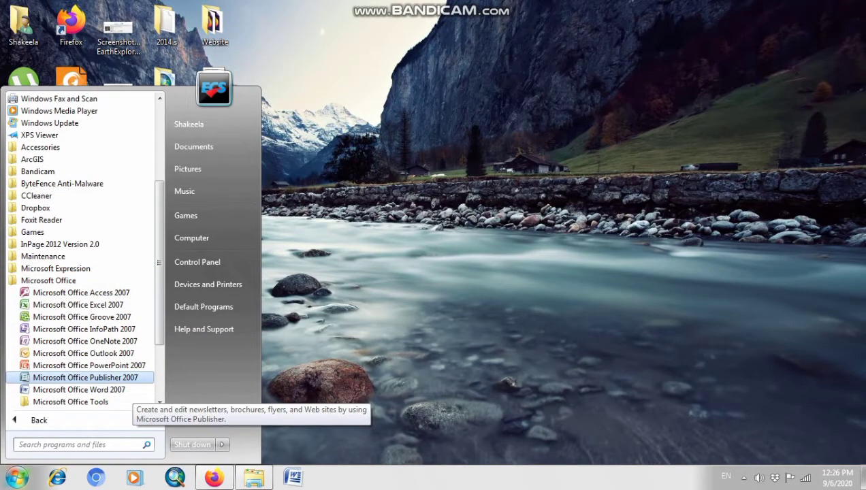
left_click(136, 378)
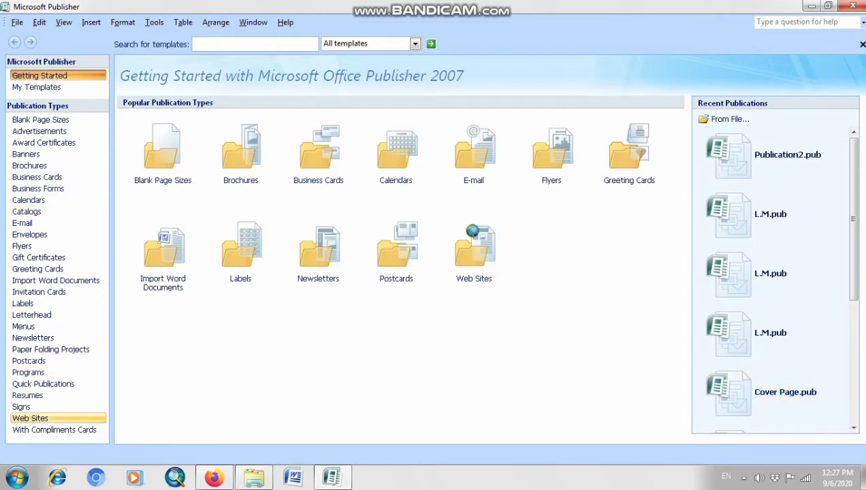
left_click(16, 477)
left_click(52, 420)
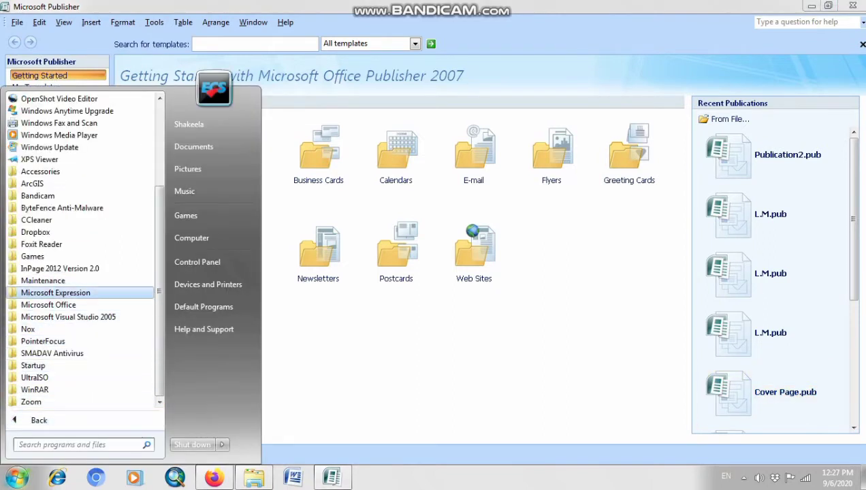
left_click(48, 305)
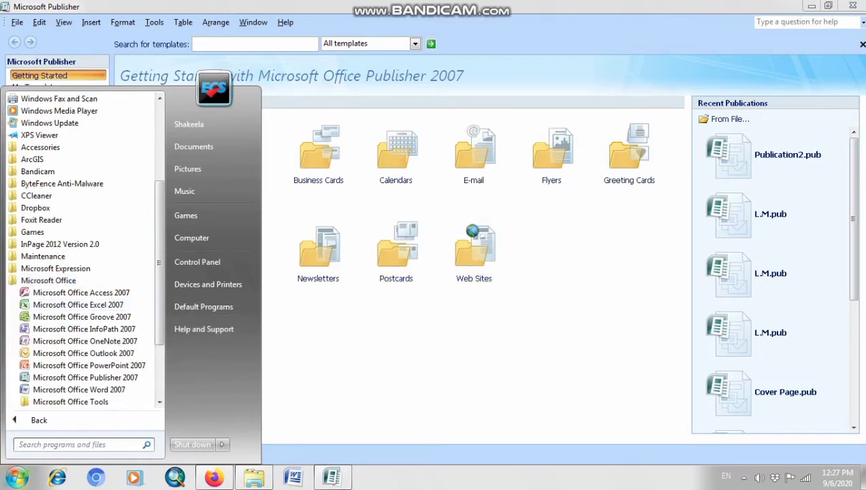
key("Escape")
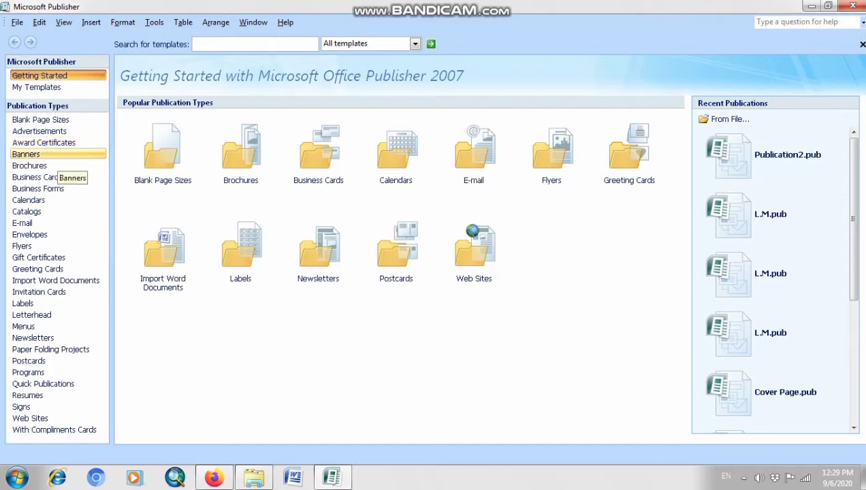
Step: Browse the Banners publication type and select the Birthday design from the Event category
left_click(58, 155)
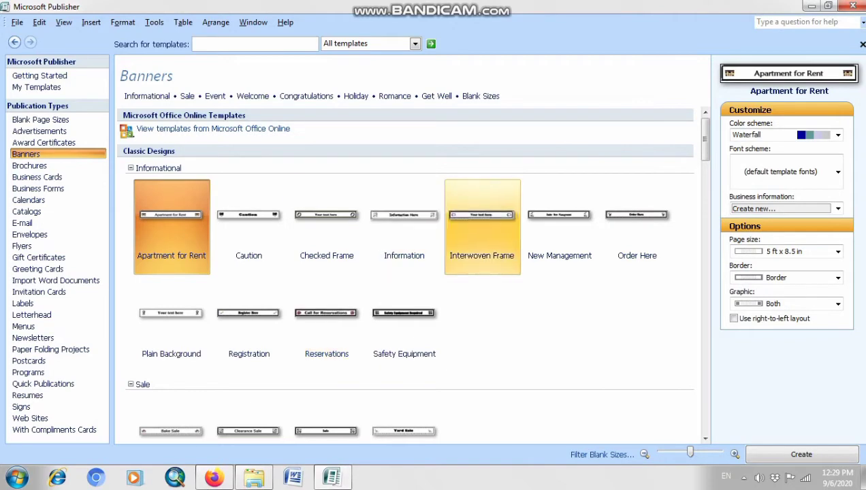
scroll(404, 286, "down", 3)
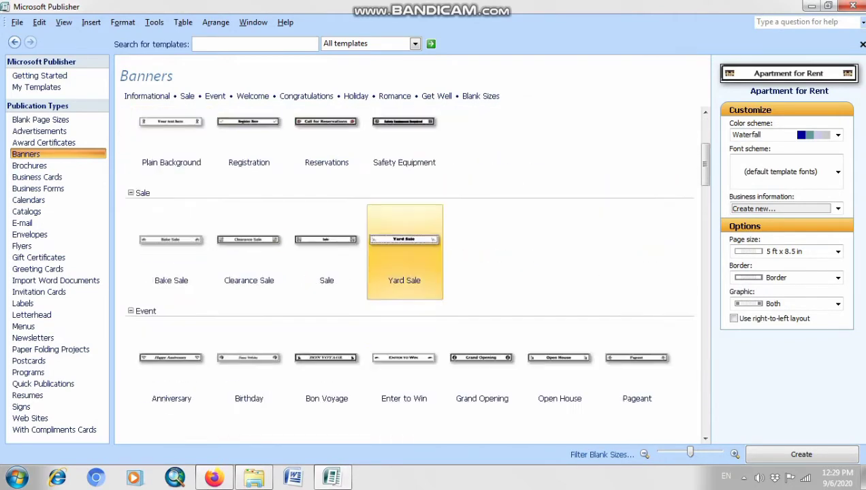
scroll(482, 358, "up", 3)
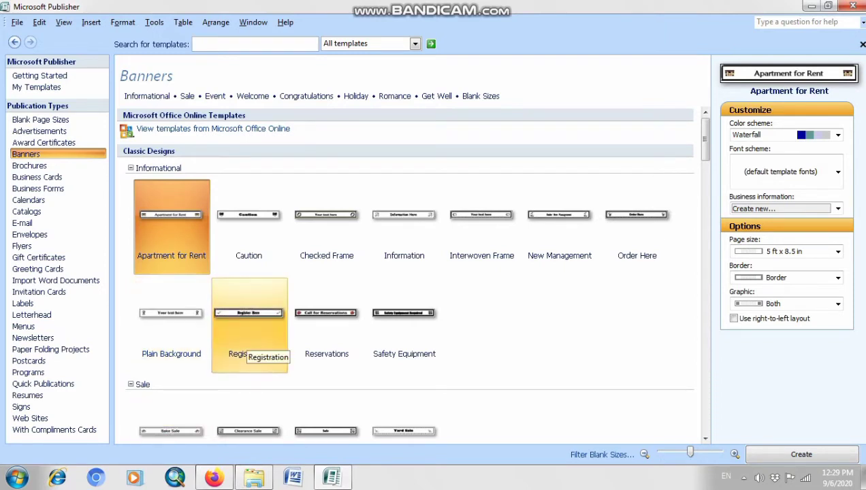
scroll(404, 306, "down", 5)
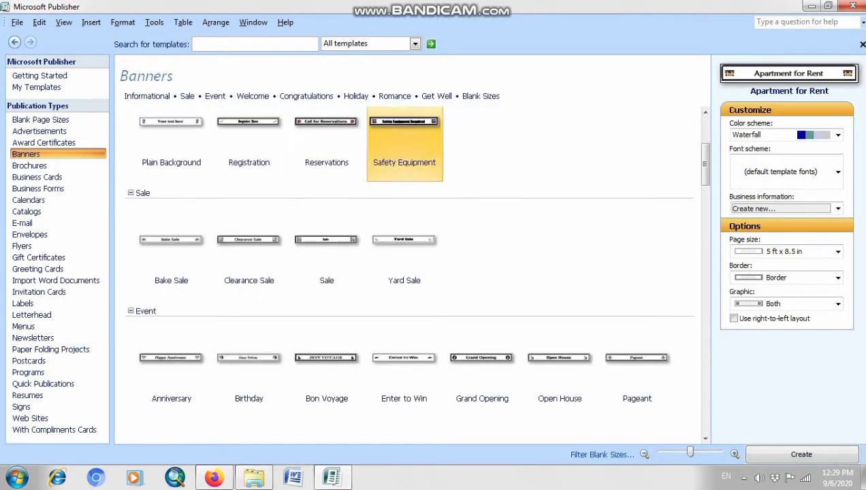
scroll(408, 272, "down", 3)
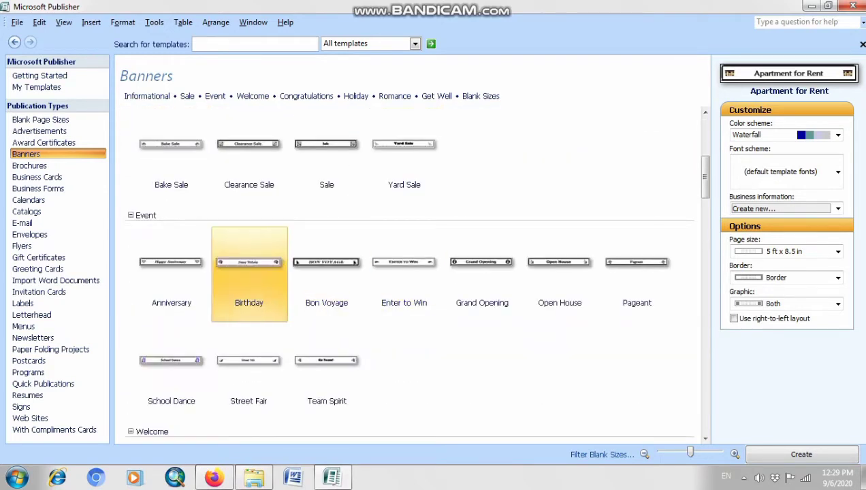
left_click(249, 276)
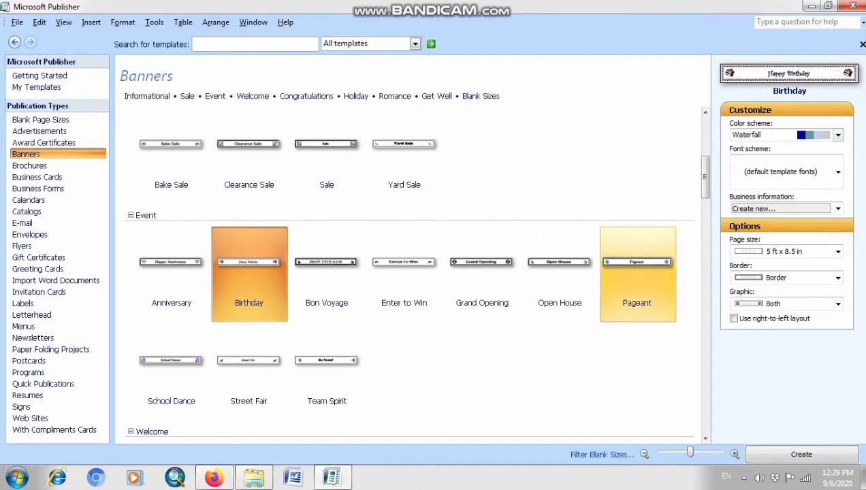
Step: Try the Vineyard and Verve color schemes for the Birthday banner and return to Waterfall
left_click(838, 134)
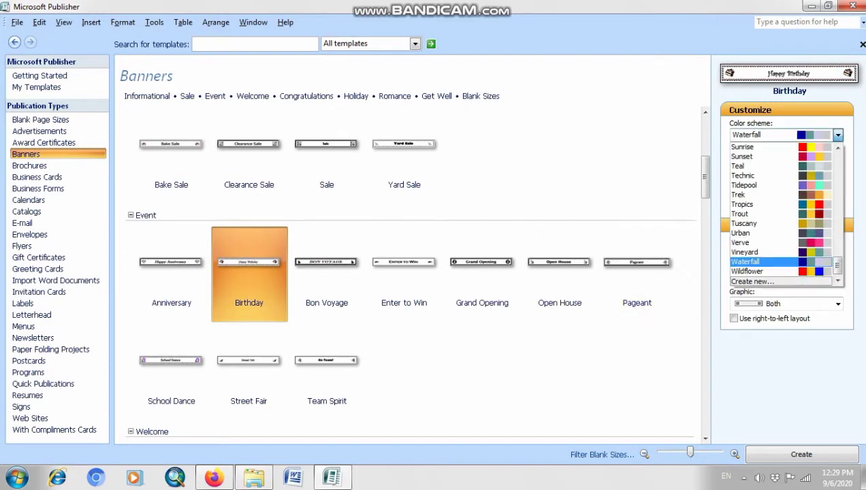
key("Up")
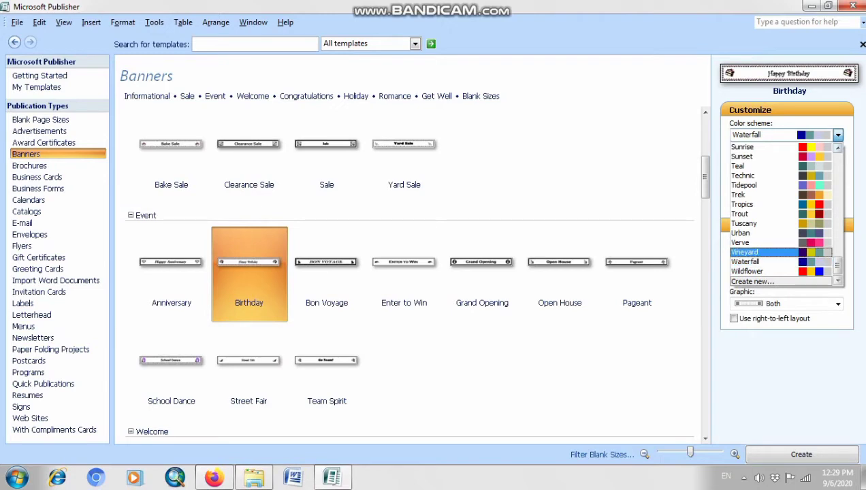
key("Return")
key("Up")
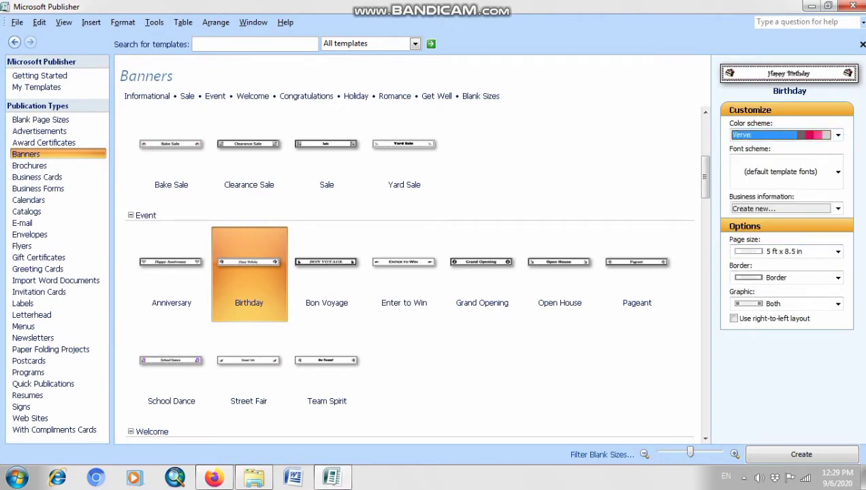
key("Down")
key("Down")
Step: Review the page size, border and graphic options, keeping 5 ft x 8.5 in, Border and Both, and create the Birthday banner
left_click(838, 252)
left_click(838, 252)
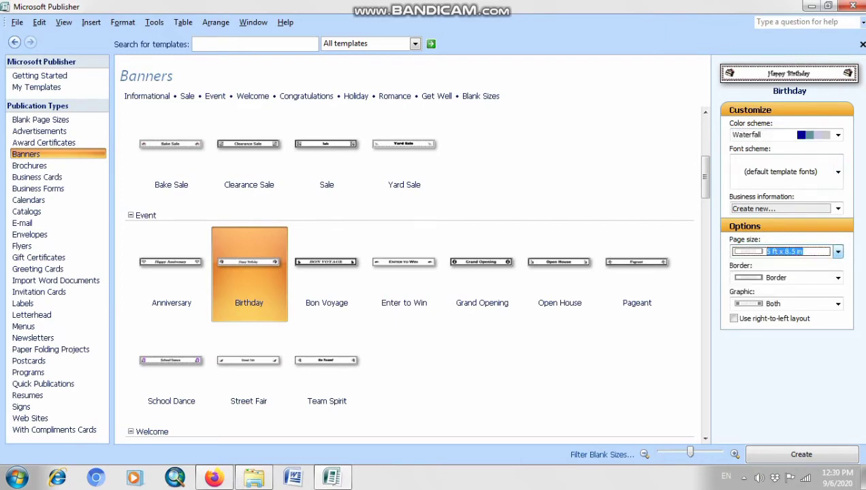
left_click(838, 277)
left_click(839, 278)
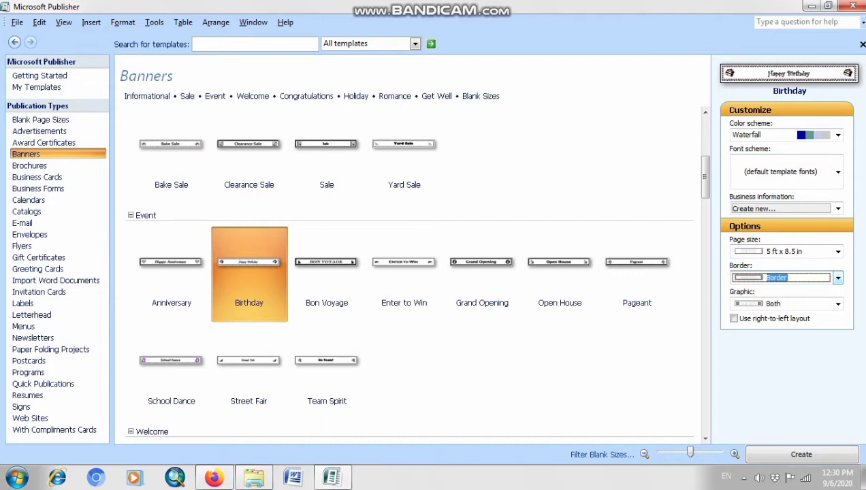
left_click(838, 304)
left_click(838, 304)
left_click(838, 304)
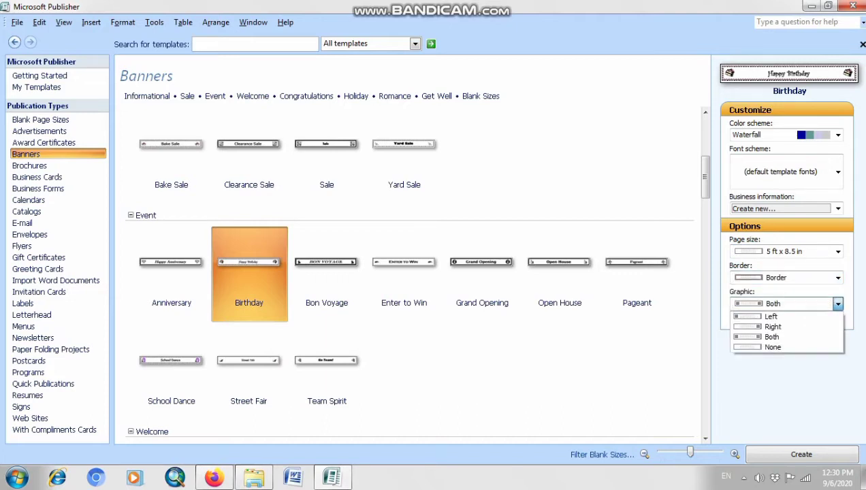
left_click(838, 304)
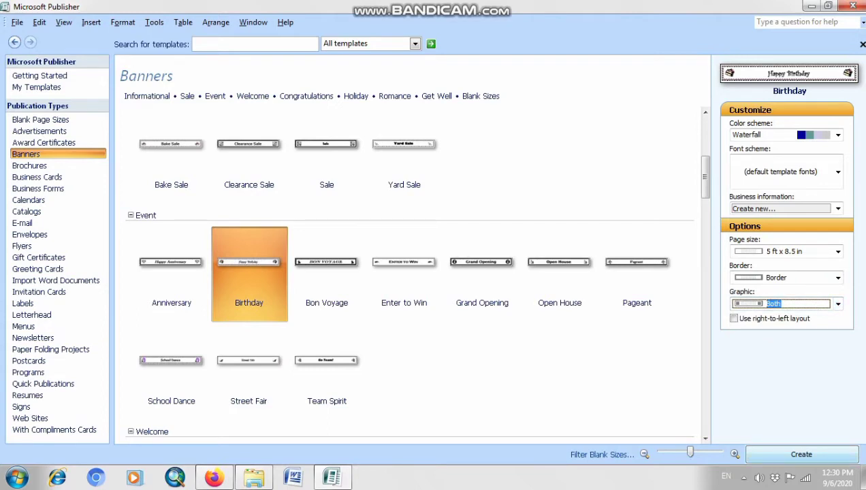
left_click(801, 454)
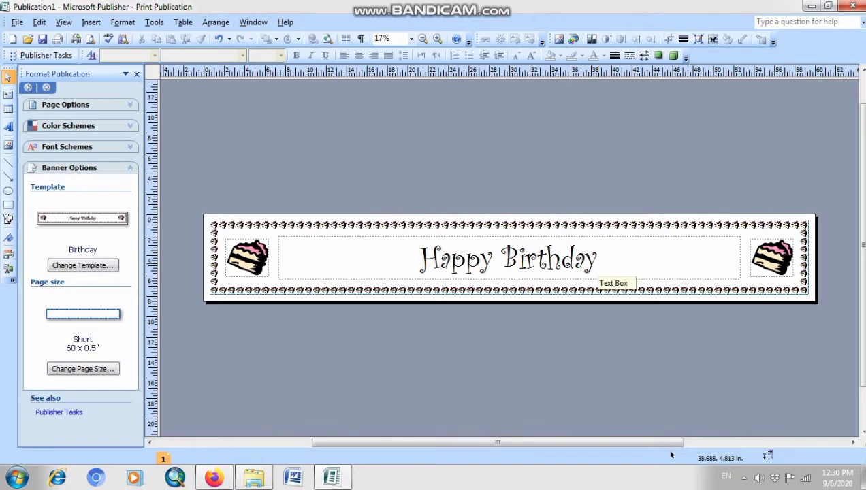
Step: Try the Vineyard, Urban and Trout color schemes on the banner and settle on Tidepool
left_click(599, 265)
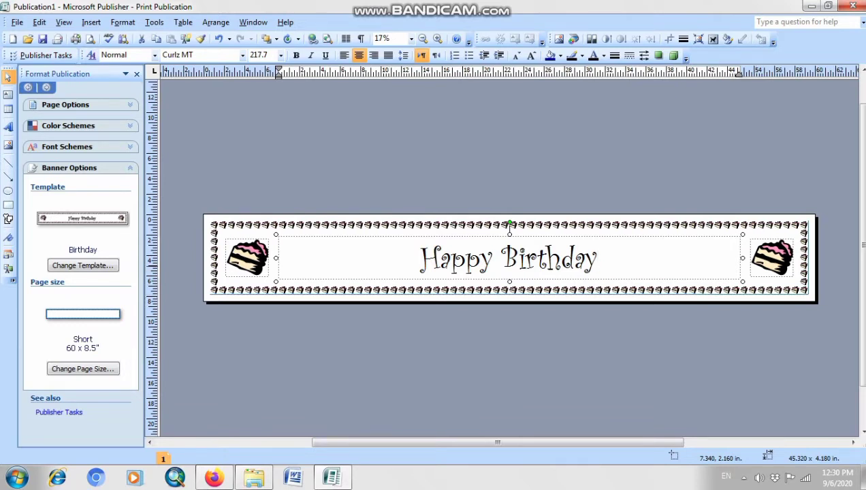
left_click(68, 125)
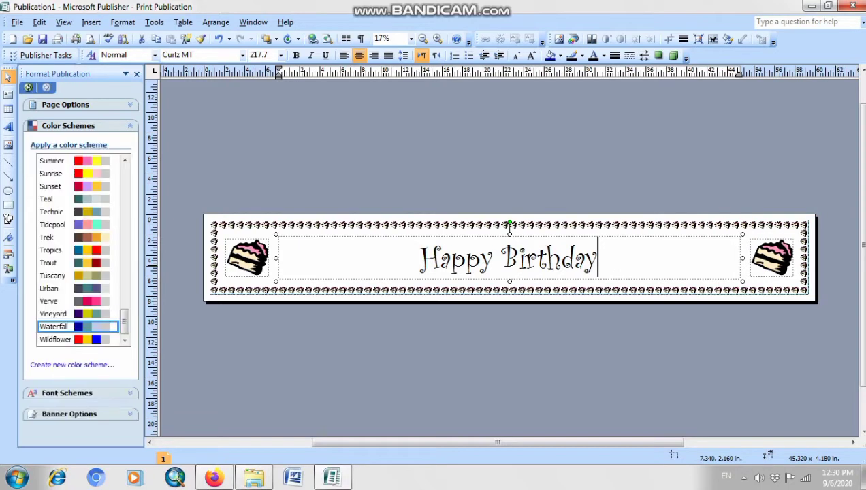
left_click(68, 314)
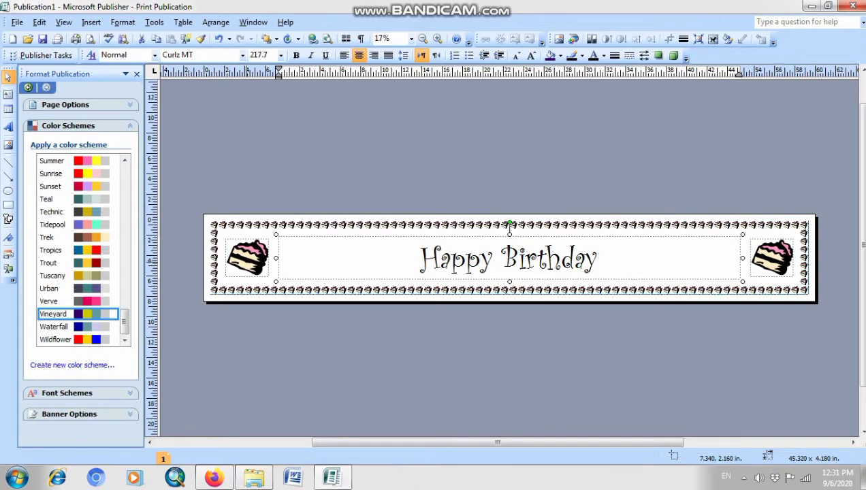
left_click(246, 262)
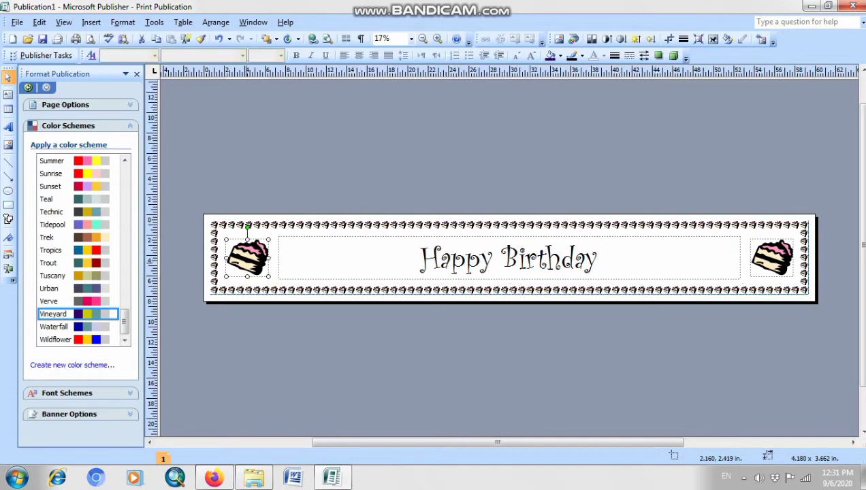
left_click(75, 288)
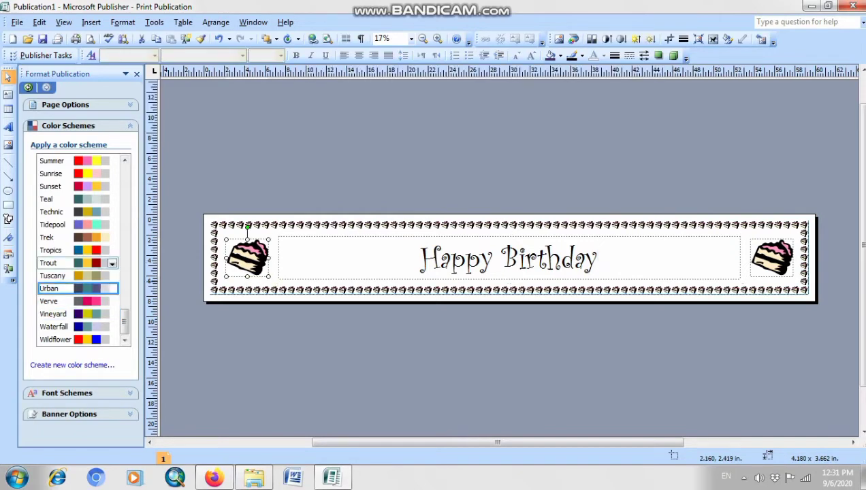
left_click(75, 263)
left_click(75, 225)
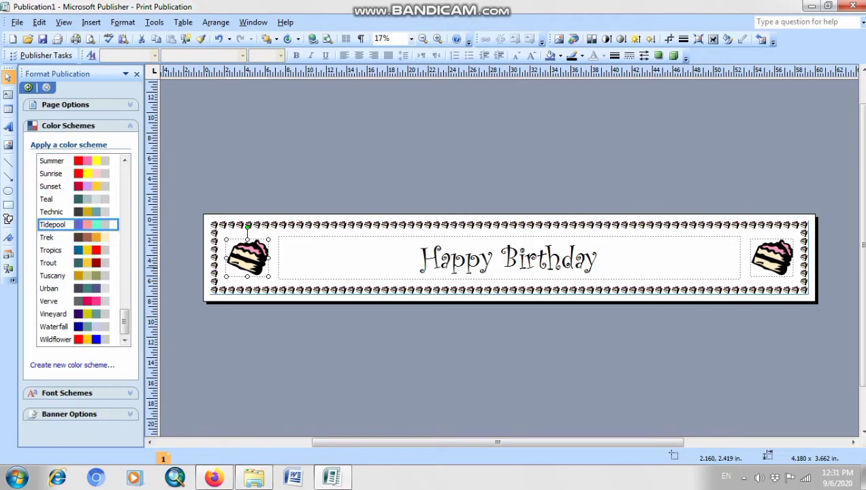
left_click(80, 126)
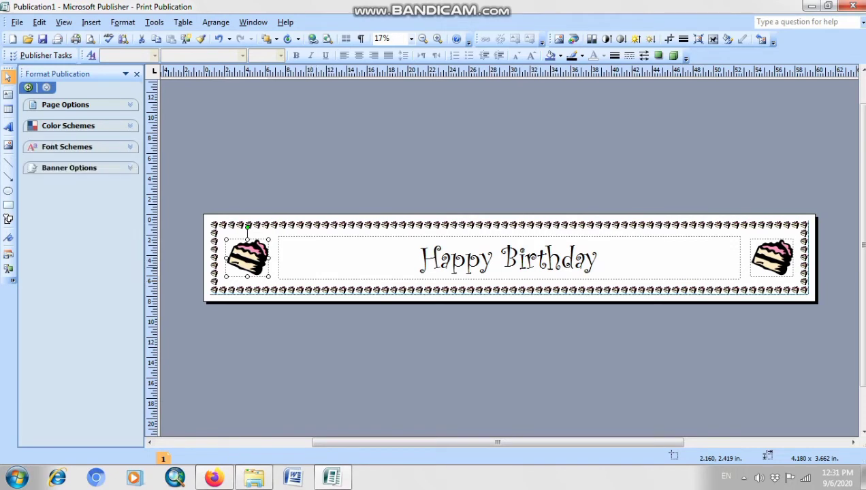
Step: Select the Happy Birthday text and apply the Apex font scheme with Lucida Sans and Book Antiqua
left_click(67, 146)
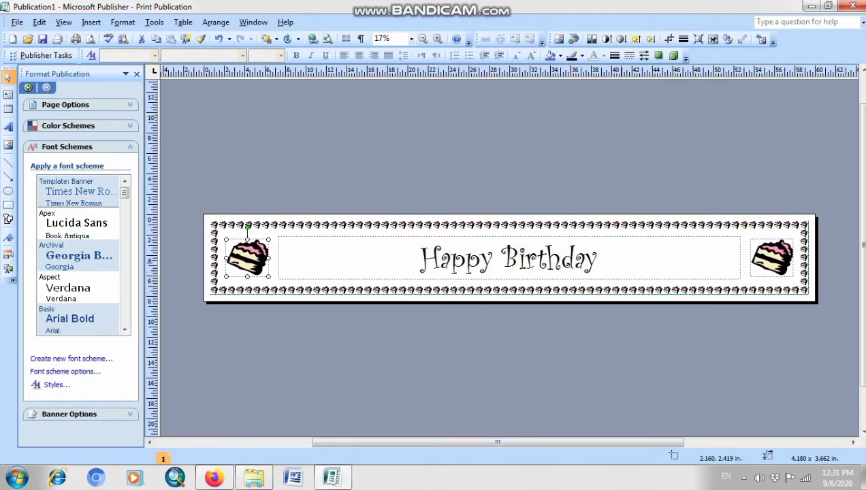
left_click(611, 261)
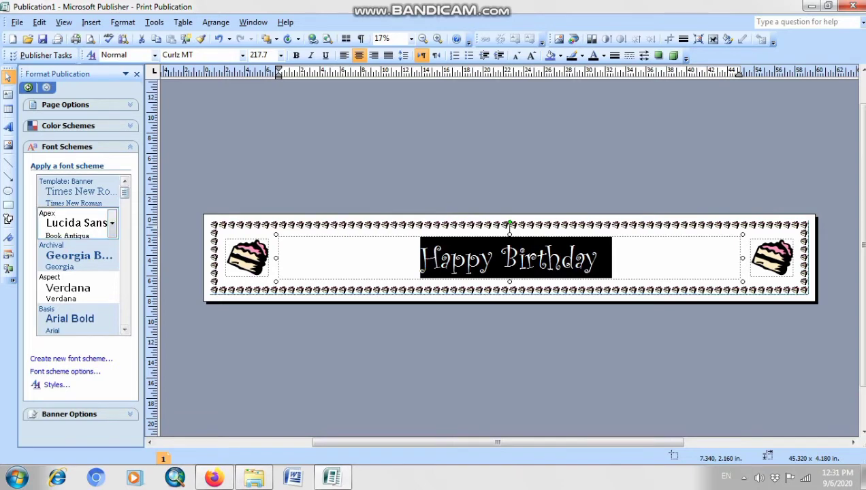
left_click(396, 353)
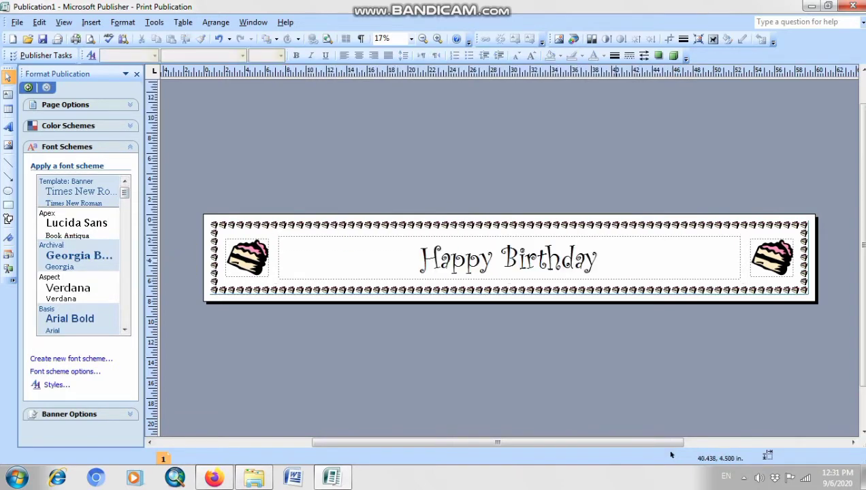
left_click_drag(615, 261, 409, 261)
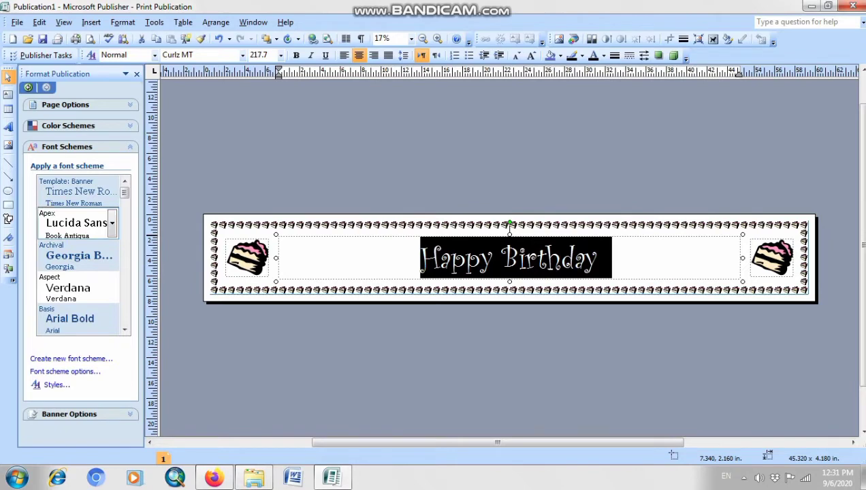
left_click(77, 223)
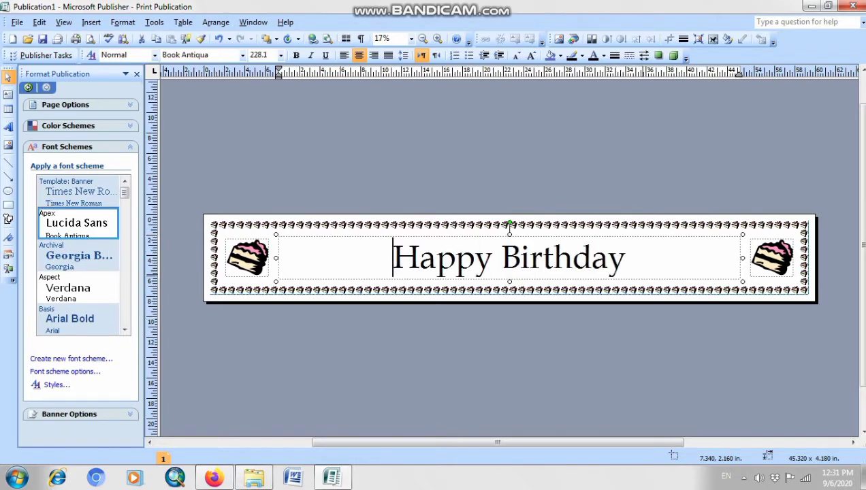
Step: Reselect the Happy Birthday text, try the Aspect font scheme and apply the Basis scheme with Arial Bold
left_click(635, 337)
left_click(616, 265)
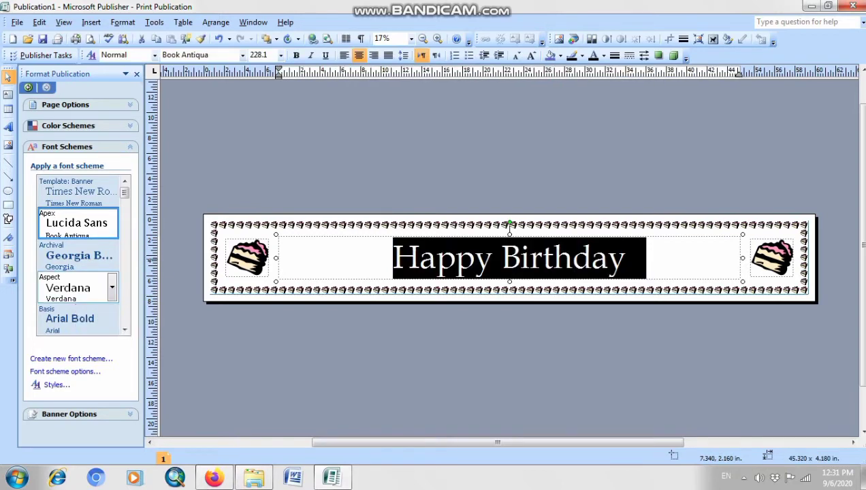
left_click(75, 291)
left_click(75, 318)
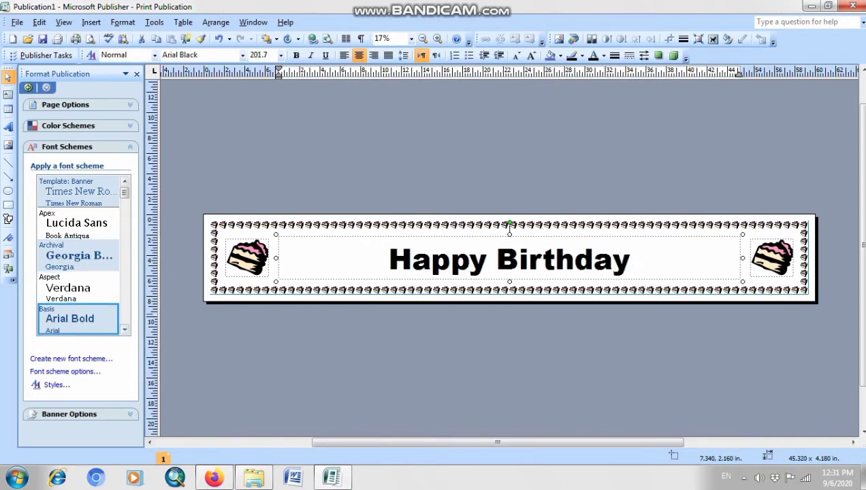
Step: Apply the Casual font scheme with Comic Sans MS to the Happy Birthday text and deselect the text box
left_click(125, 330)
left_click(125, 330)
left_click(125, 330)
left_click(124, 329)
left_click(125, 329)
left_click(124, 329)
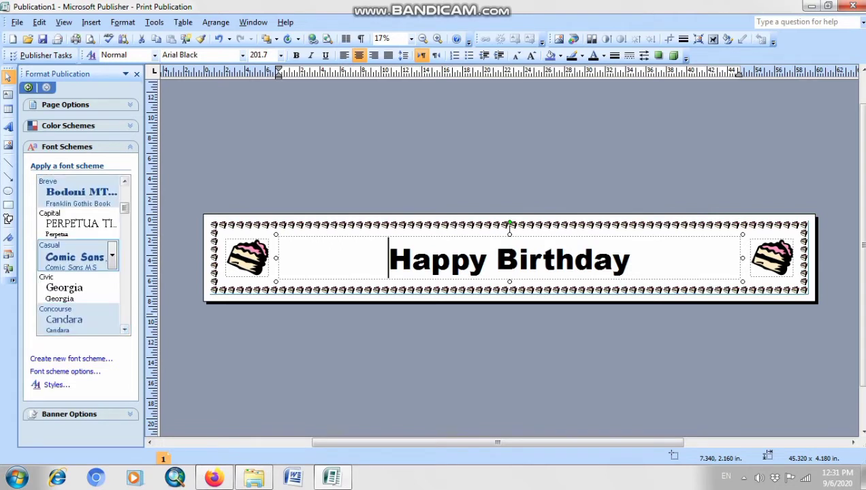
left_click(75, 257)
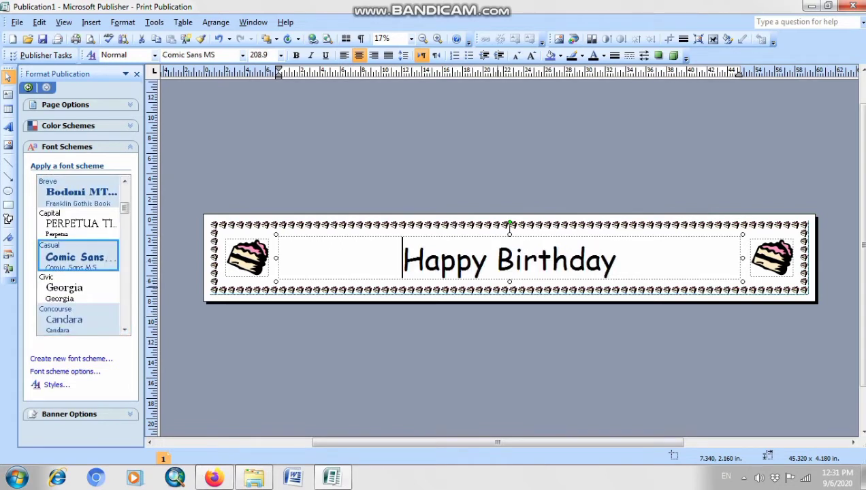
left_click(671, 433)
Step: Review the page sizes available in the banner options and keep Short, 60 x 8.5"
left_click(69, 414)
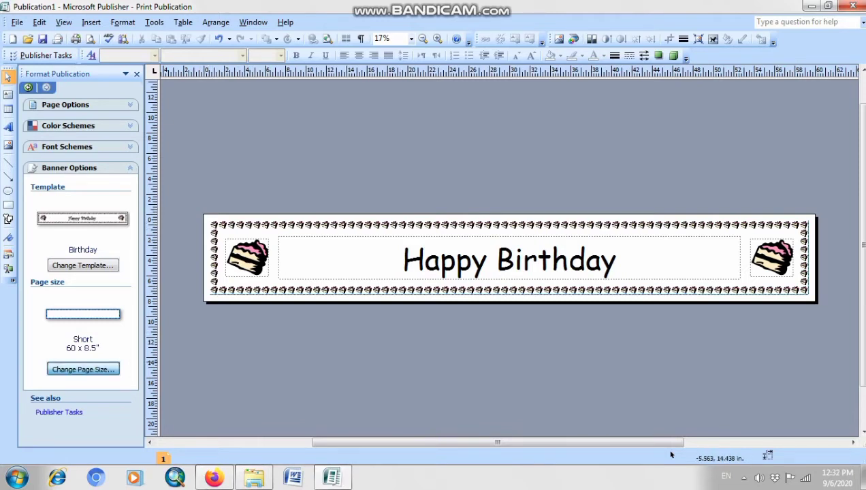
left_click(83, 369)
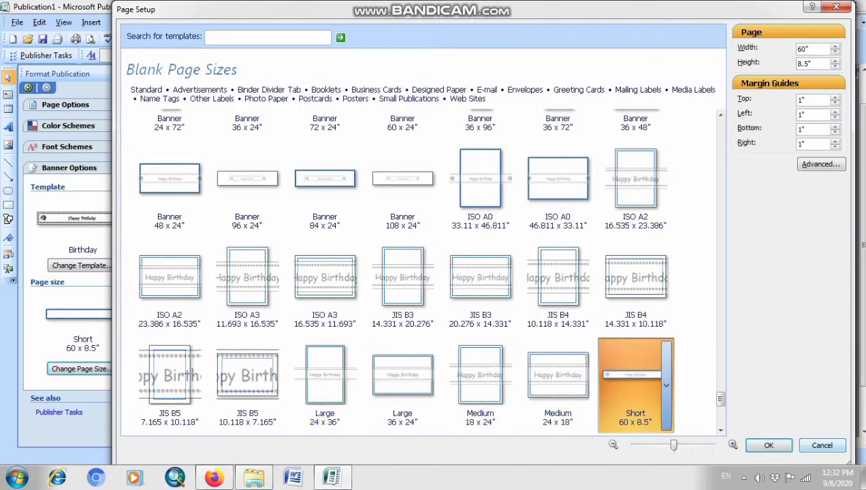
left_click(769, 445)
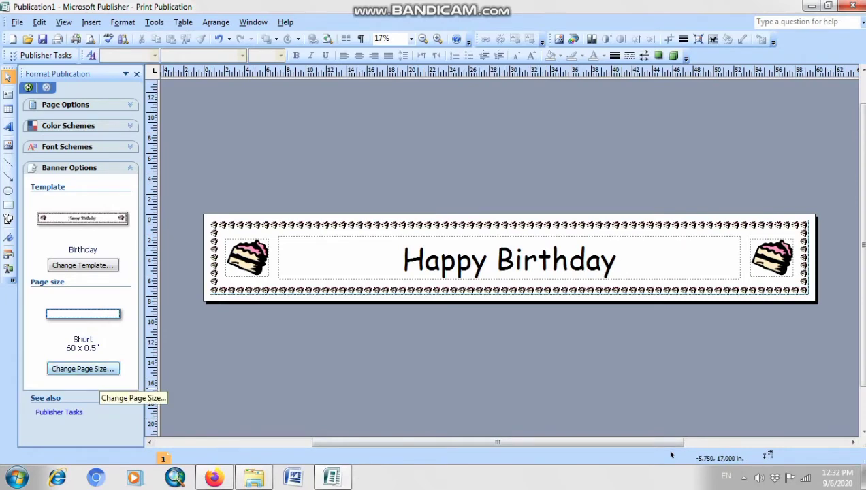
left_click(82, 368)
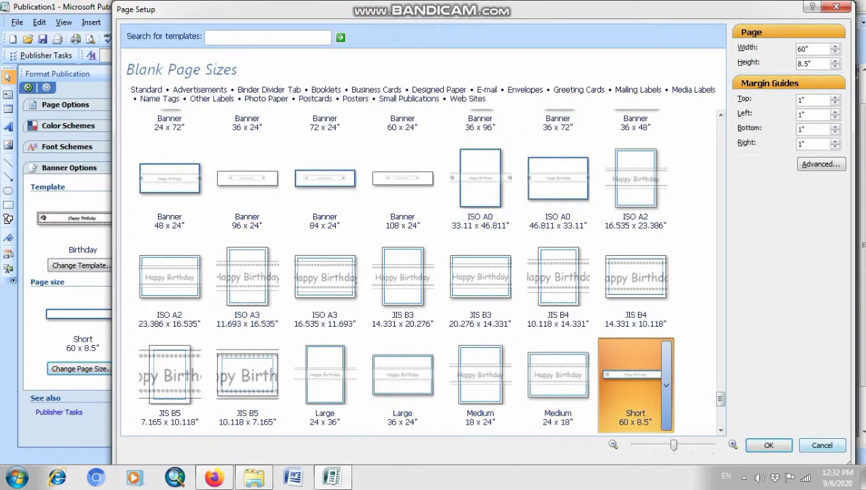
double_click(635, 382)
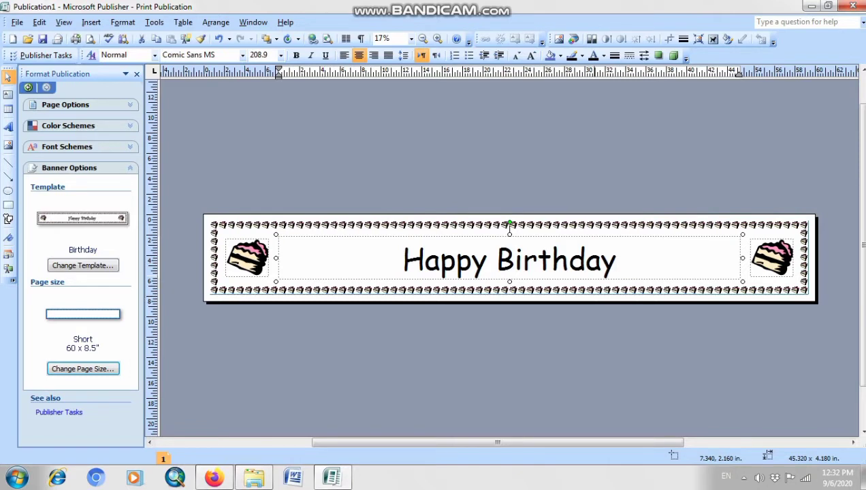
Step: Add the birthday person's first name and an exclamation mark after the Happy Birthday text
type("Fatima")
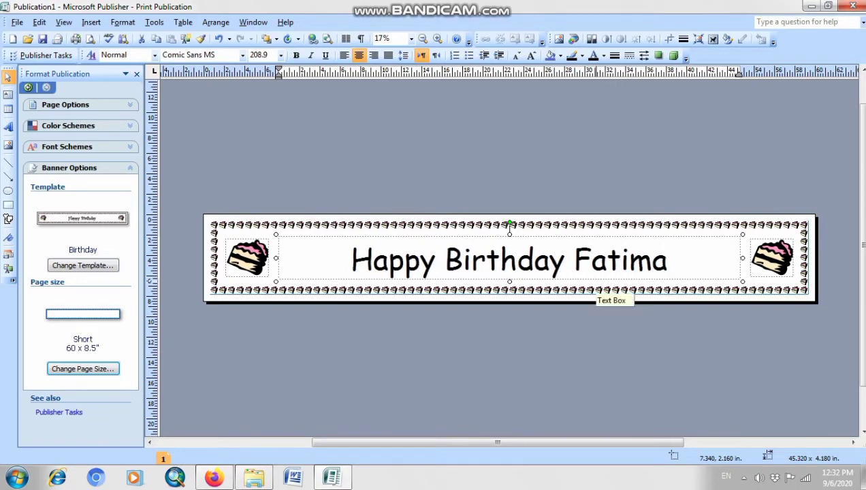
type("!")
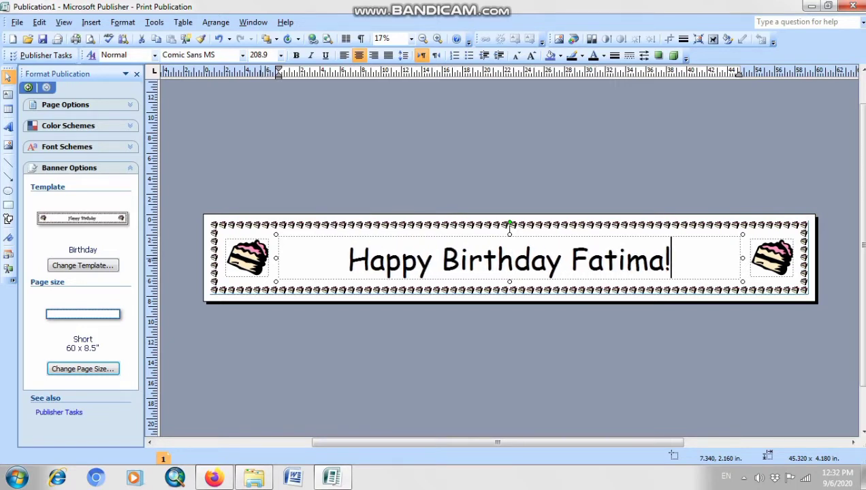
left_click(258, 265)
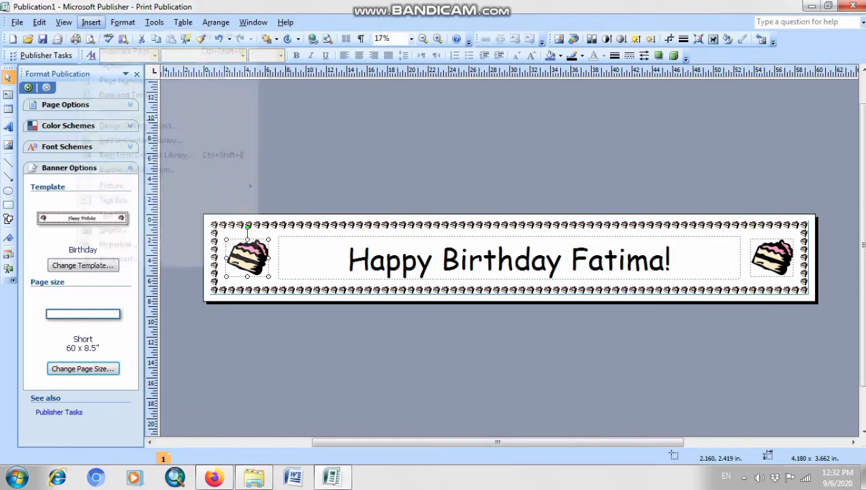
left_click(91, 22)
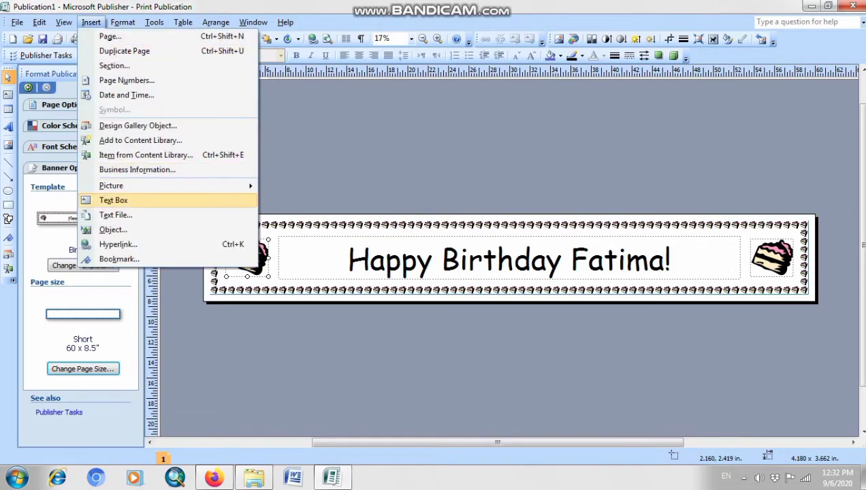
mouse_move(111, 186)
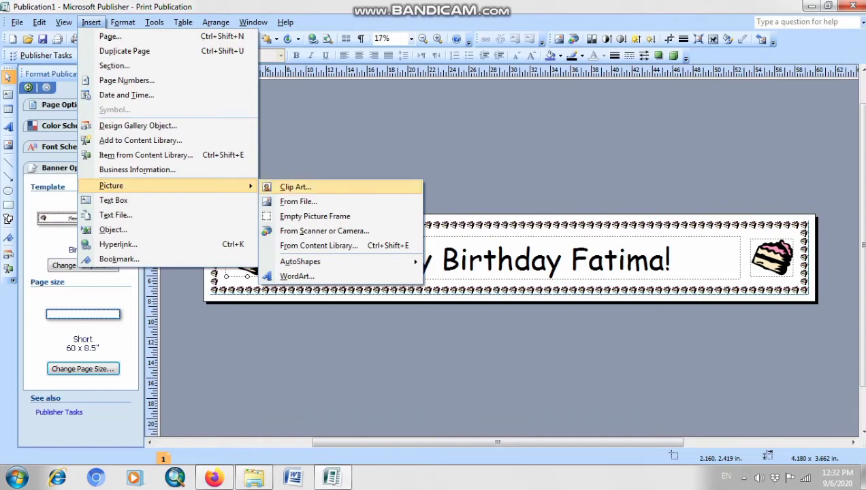
left_click(298, 202)
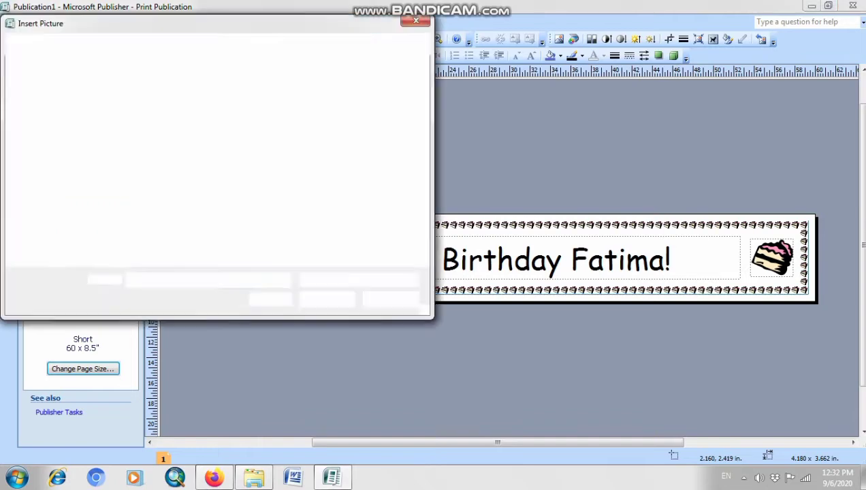
key("Escape")
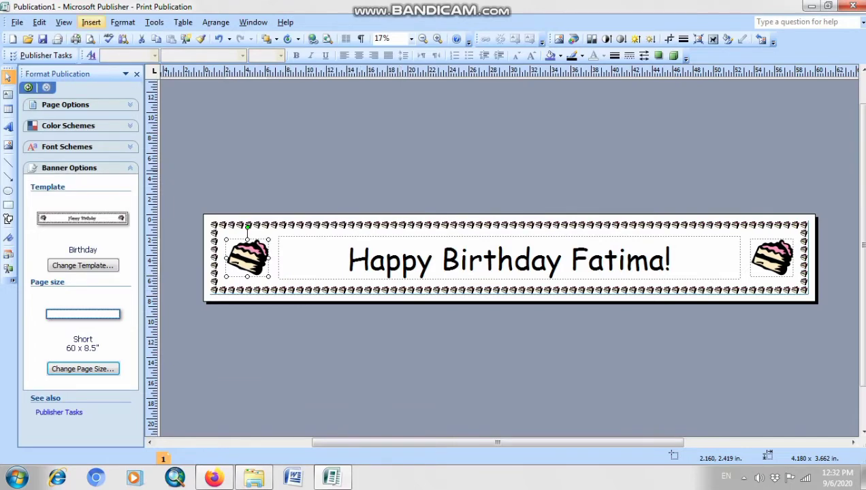
left_click(91, 22)
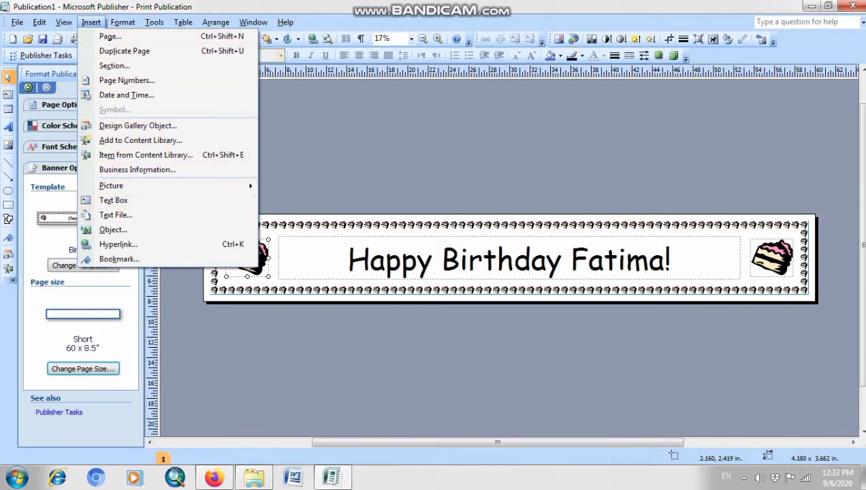
left_click(522, 334)
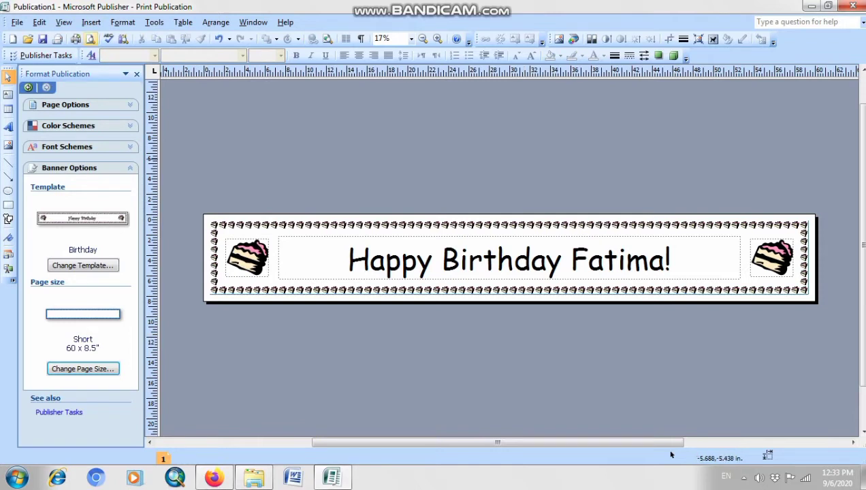
left_click(249, 259)
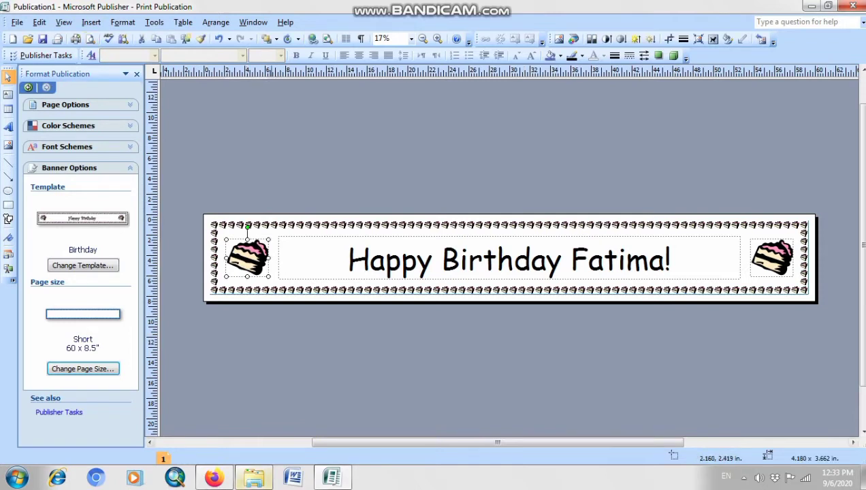
left_click(254, 477)
left_click(254, 476)
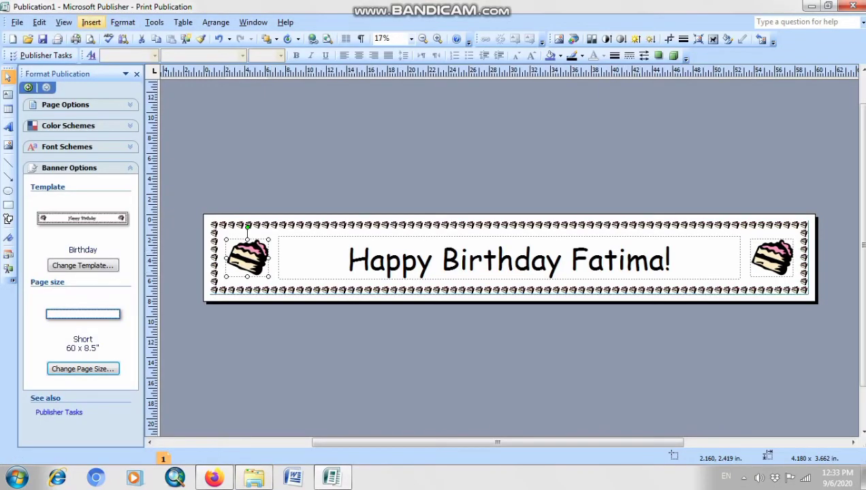
left_click(91, 22)
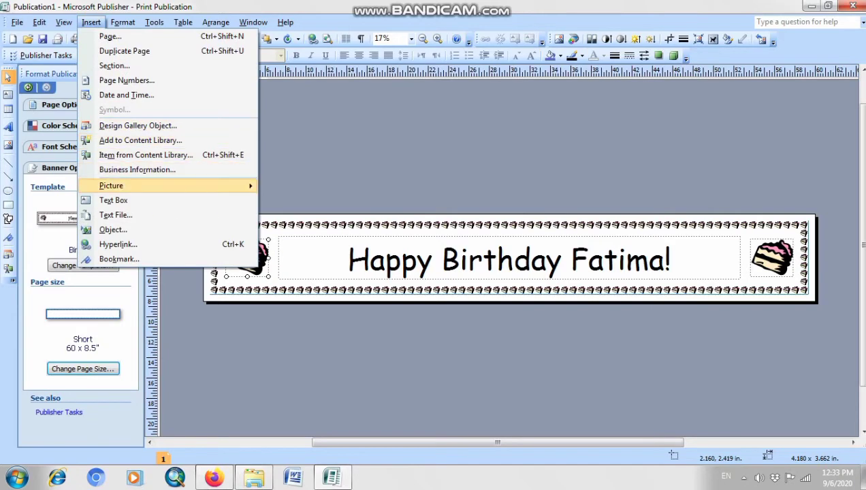
mouse_move(111, 185)
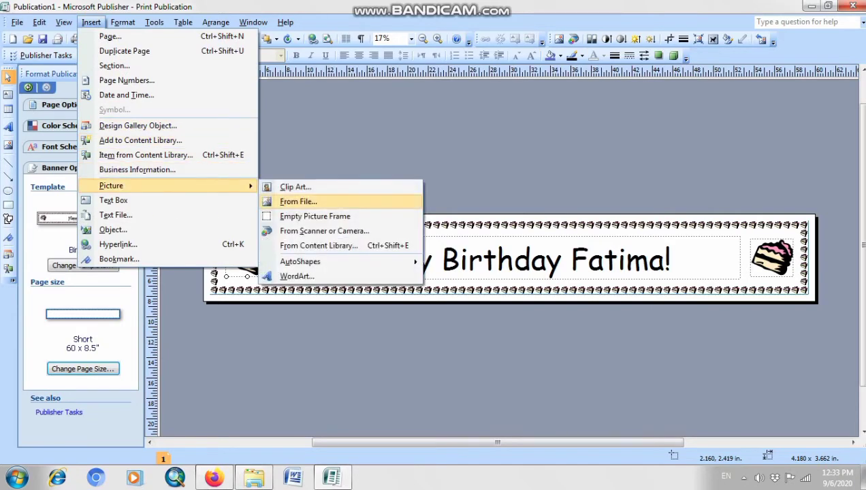
left_click(298, 201)
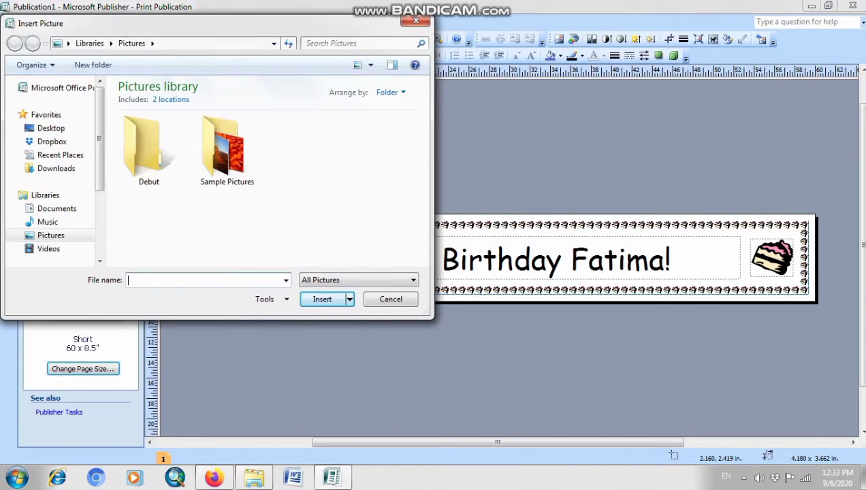
left_click_drag(433, 318, 458, 354)
left_click(415, 335)
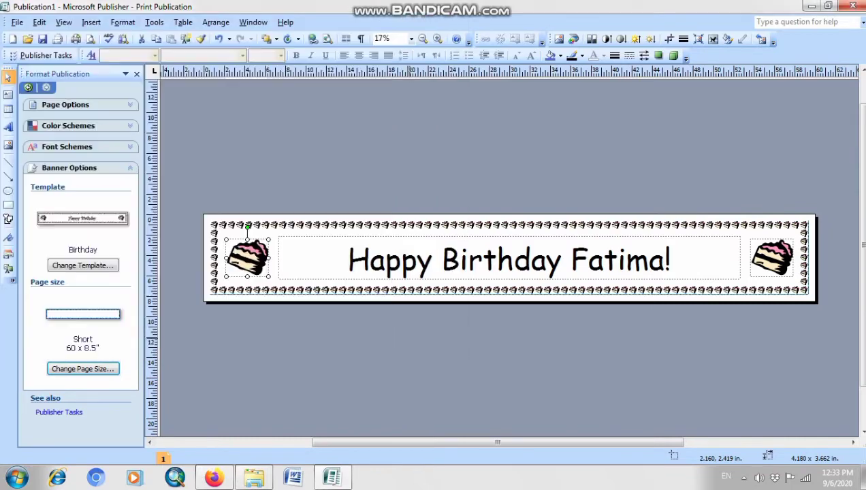
Step: Search all clip art collections for "birthday"
left_click(91, 22)
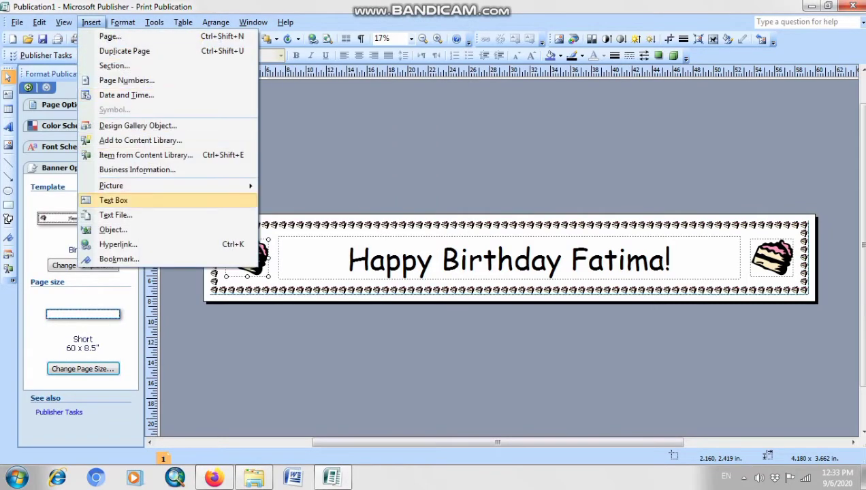
mouse_move(171, 185)
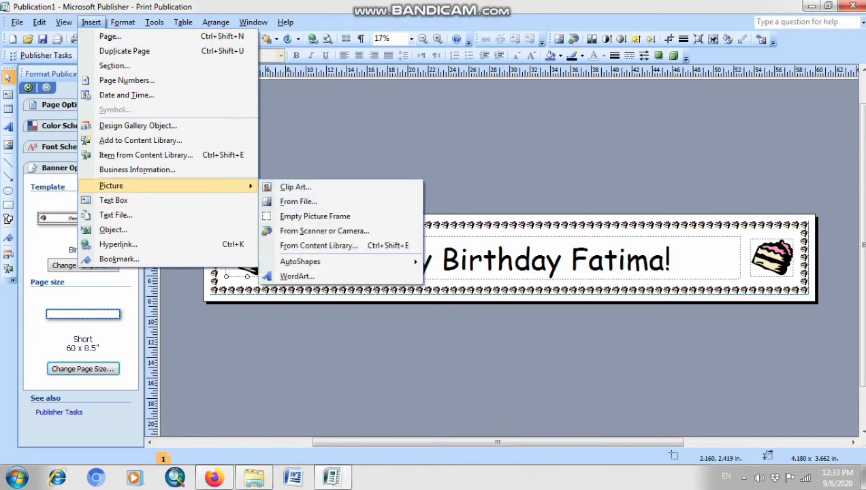
left_click(296, 187)
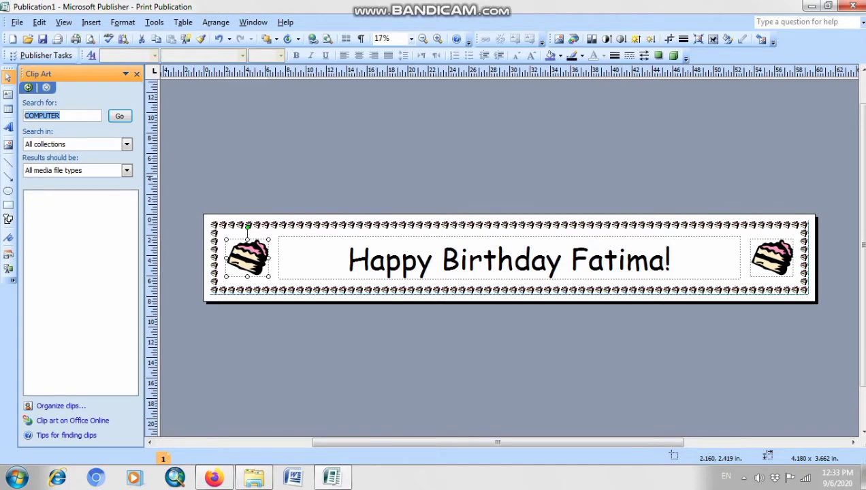
key("BackSpace")
type("bith")
key("BackSpace")
key("BackSpace")
key("BackSpace")
type("irthday")
key("Return")
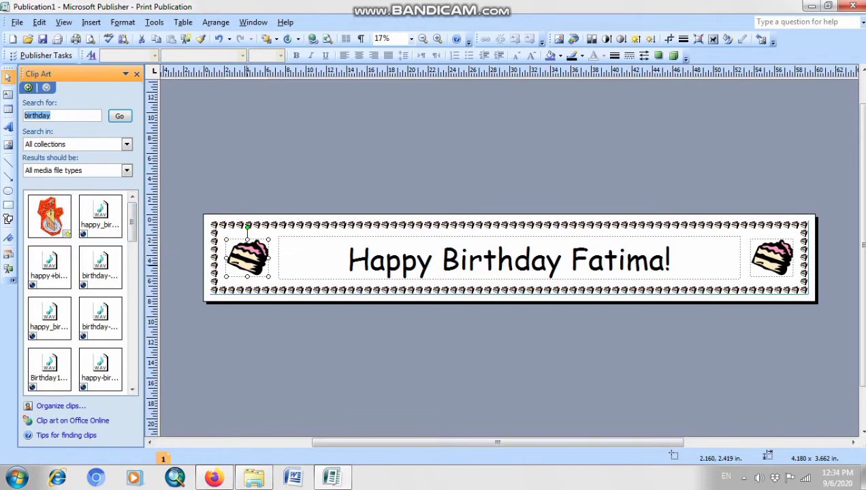
Step: Delete the cake picture before the birthday text and place the red birthday cake clip art in its spot
left_click(256, 262)
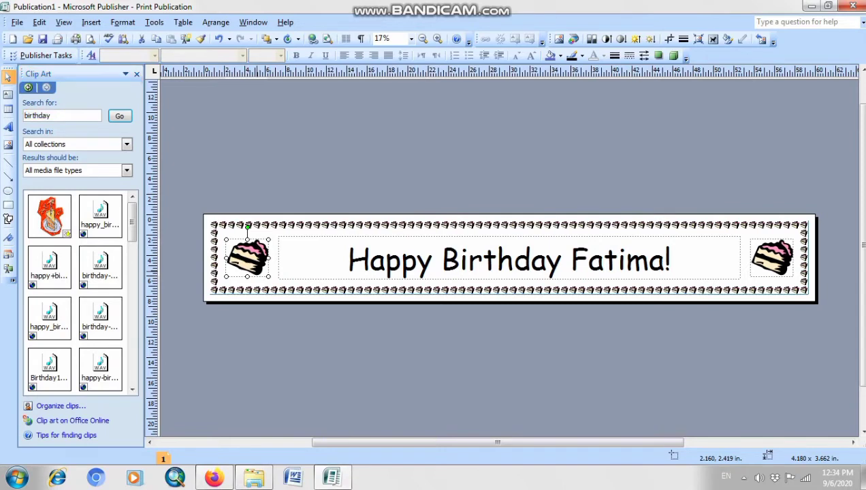
key("Delete")
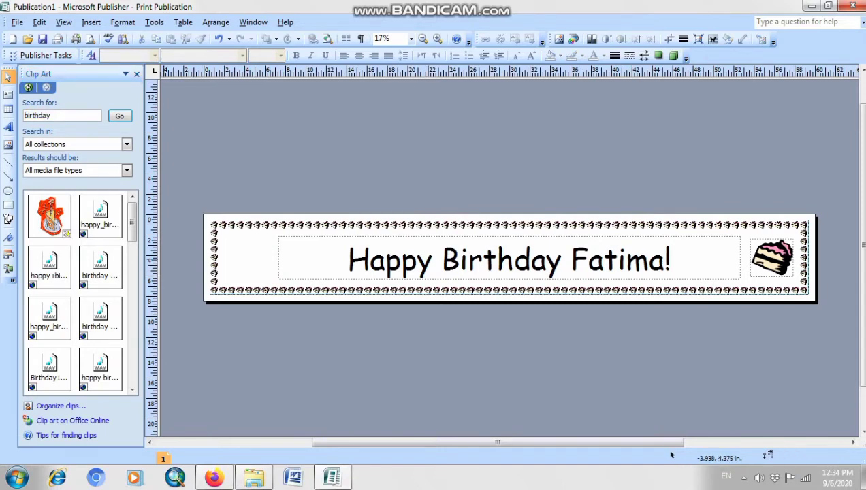
mouse_move(132, 222)
left_mouse_down()
mouse_move(133, 231)
mouse_move(132, 221)
left_mouse_up()
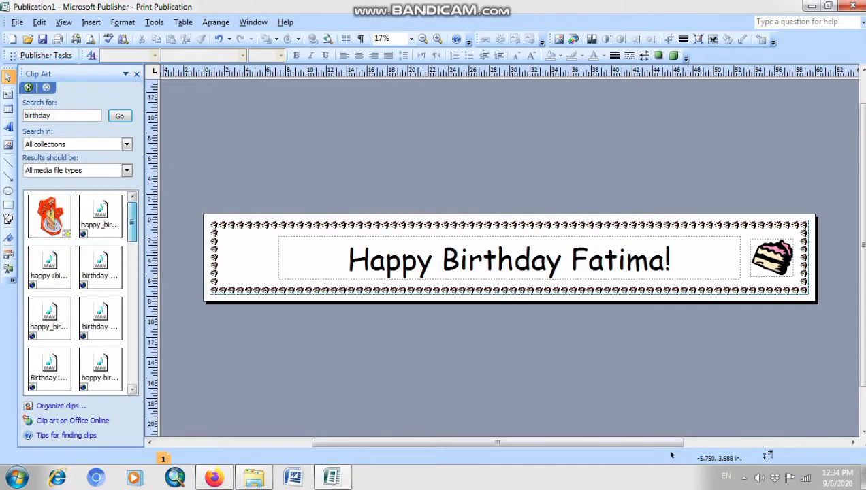
left_click(50, 217)
left_click_drag(50, 217, 257, 261)
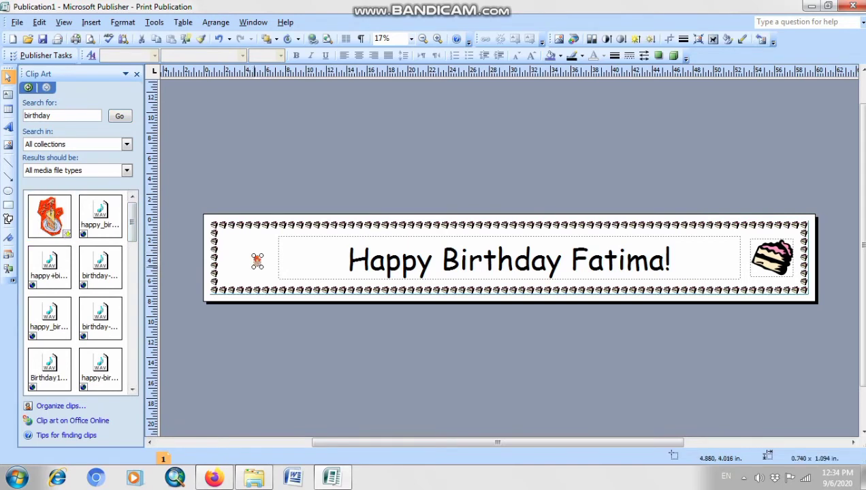
Step: Enlarge the red cake clip art and position it between the border and the birthday text, undoing any accidental border move
left_click_drag(254, 267, 268, 287)
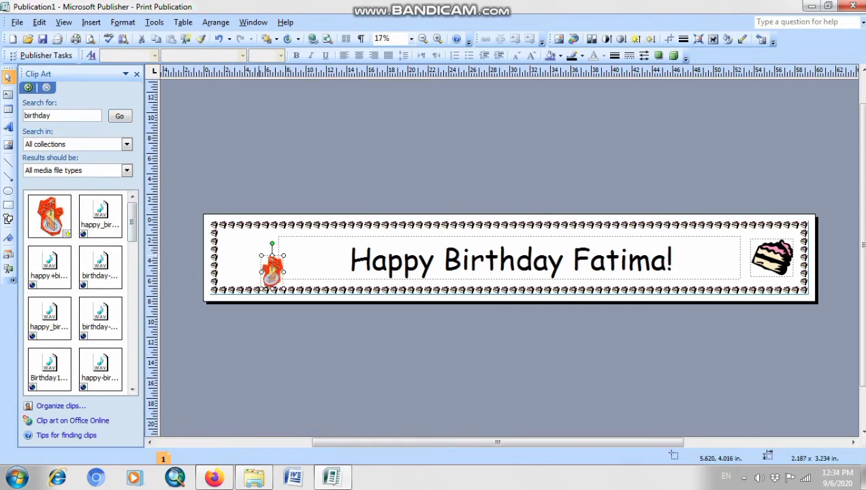
left_click_drag(258, 253, 249, 247)
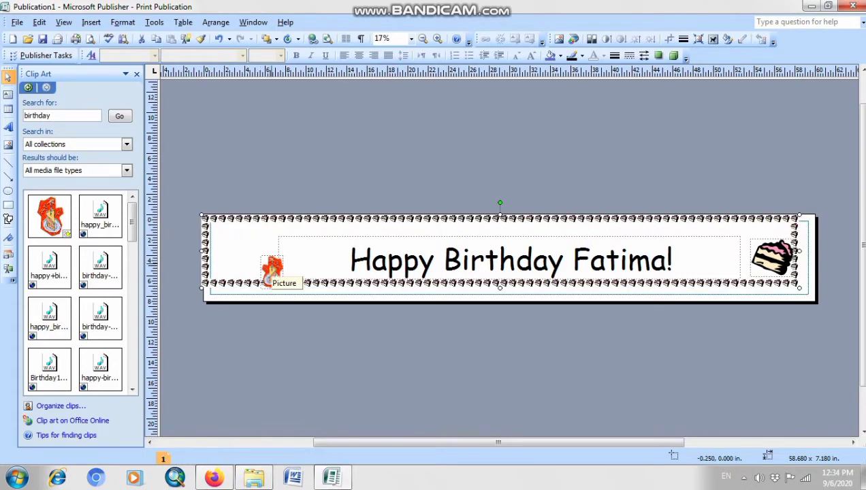
key("ctrl+z")
left_click_drag(269, 271, 280, 294)
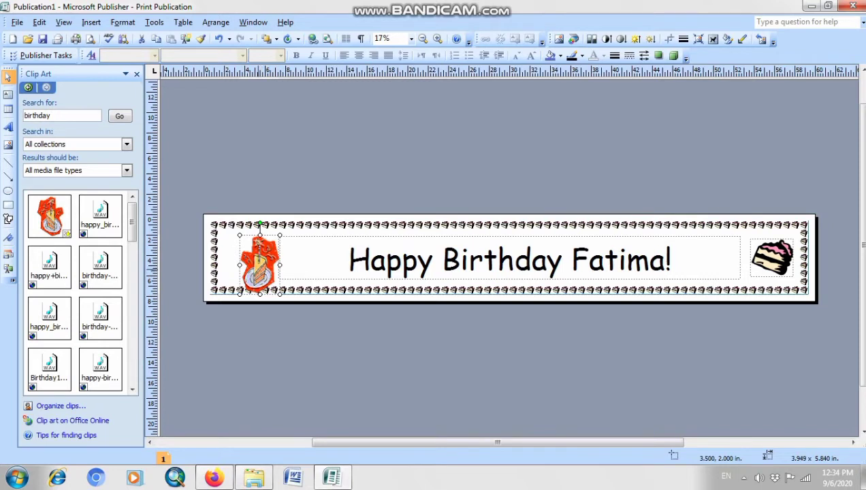
left_click_drag(259, 264, 224, 259)
left_click(335, 175)
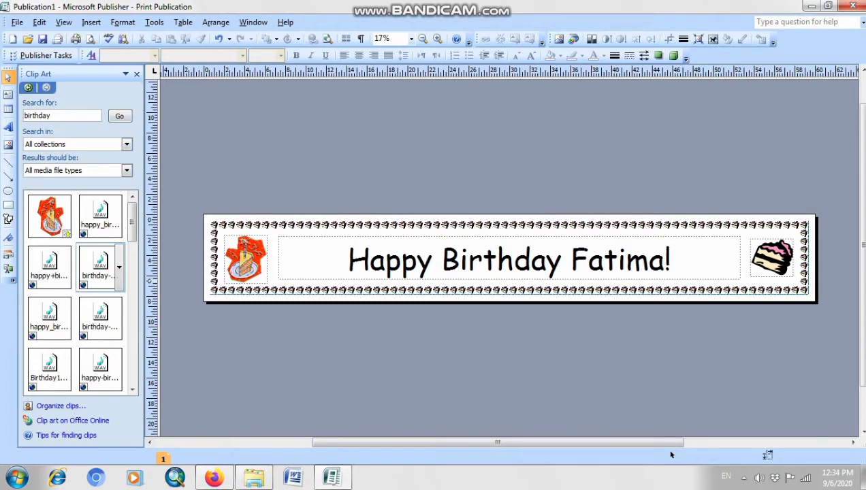
mouse_move(132, 222)
left_mouse_down()
mouse_move(132, 289)
mouse_move(132, 222)
left_mouse_up()
left_click(126, 144)
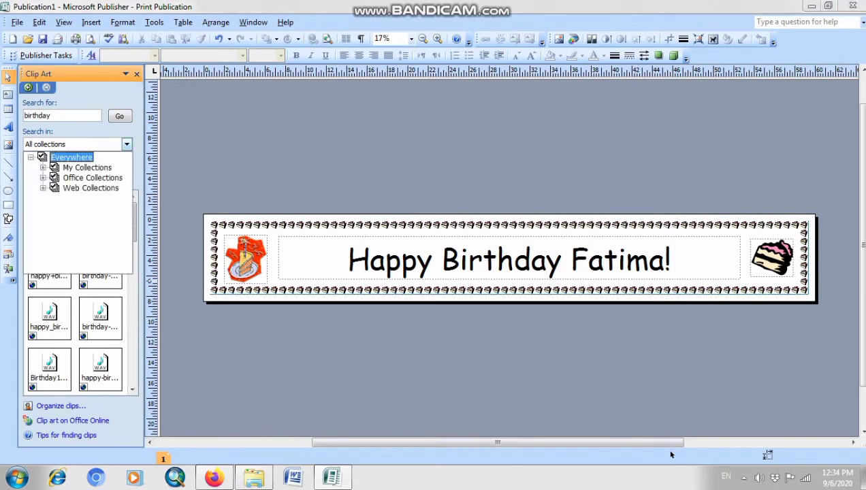
left_click(126, 144)
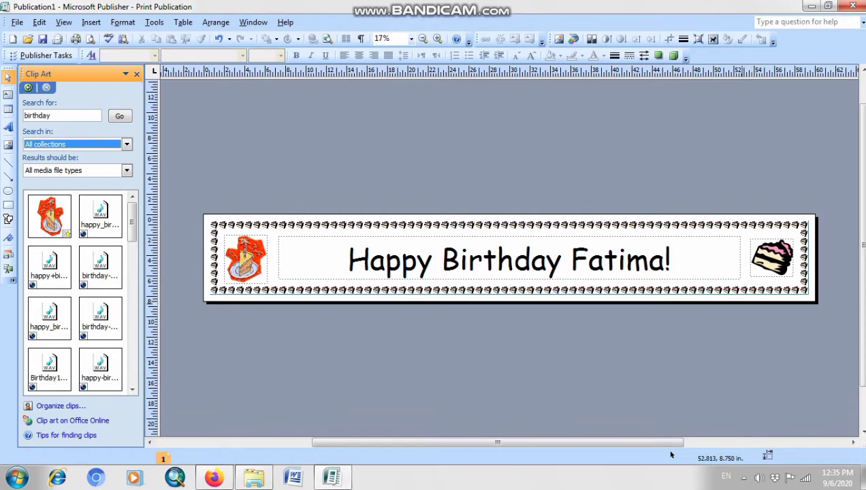
key("alt+Down")
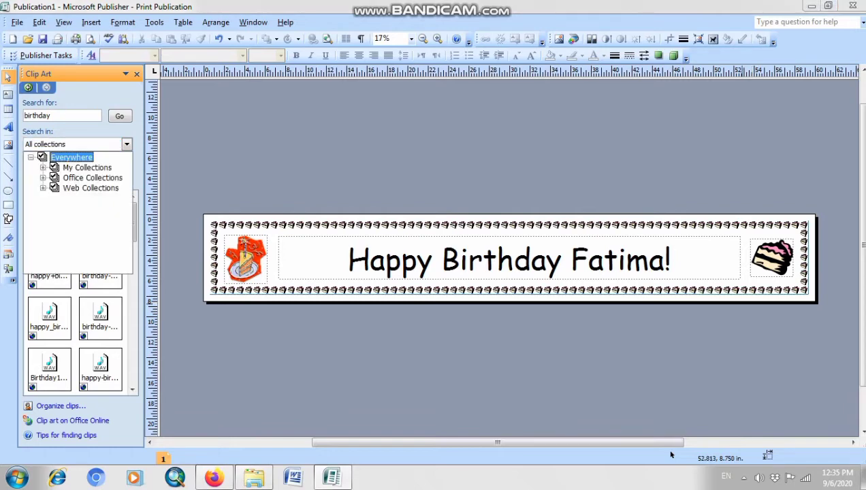
key("Escape")
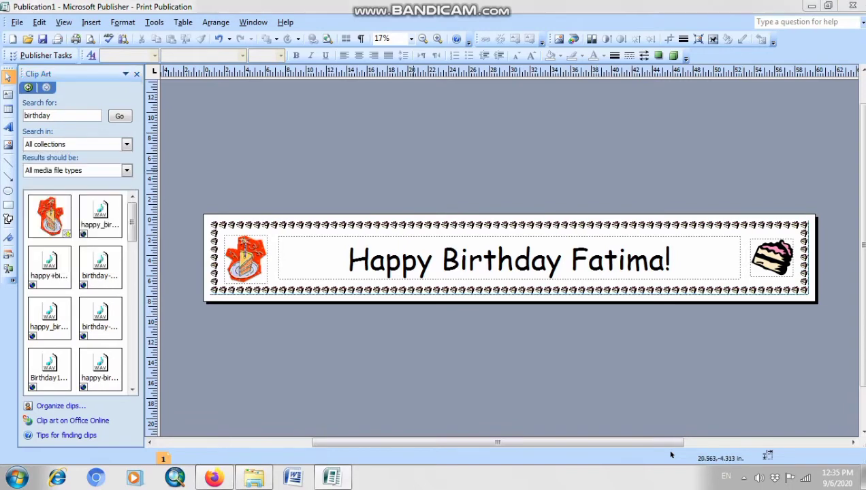
Step: Open the print settings for the banner and compare Portrait with Landscape orientation, ending on Landscape
key("ctrl+p")
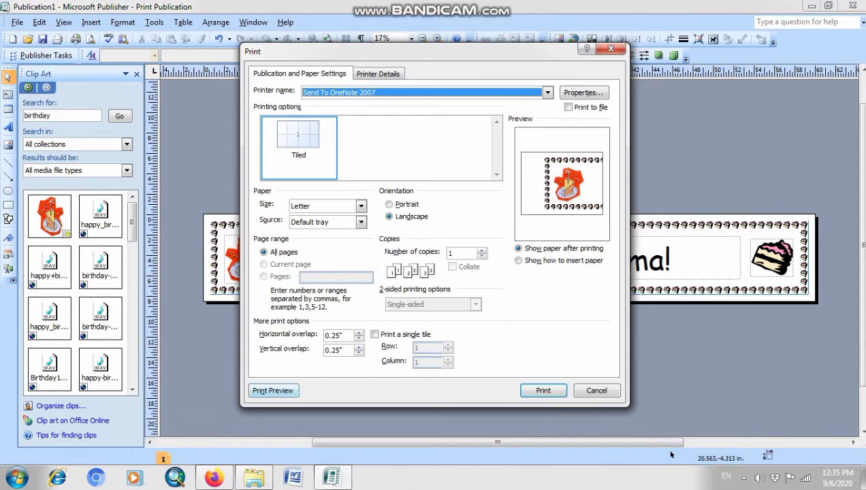
left_click(390, 205)
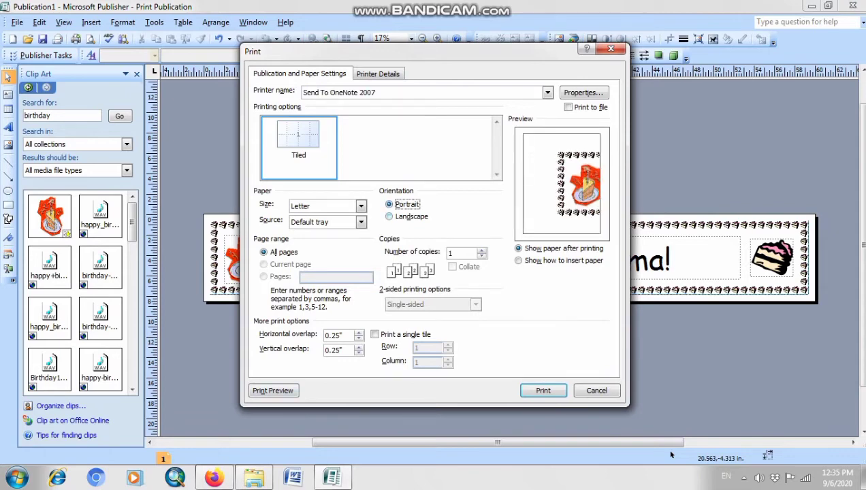
key("Down")
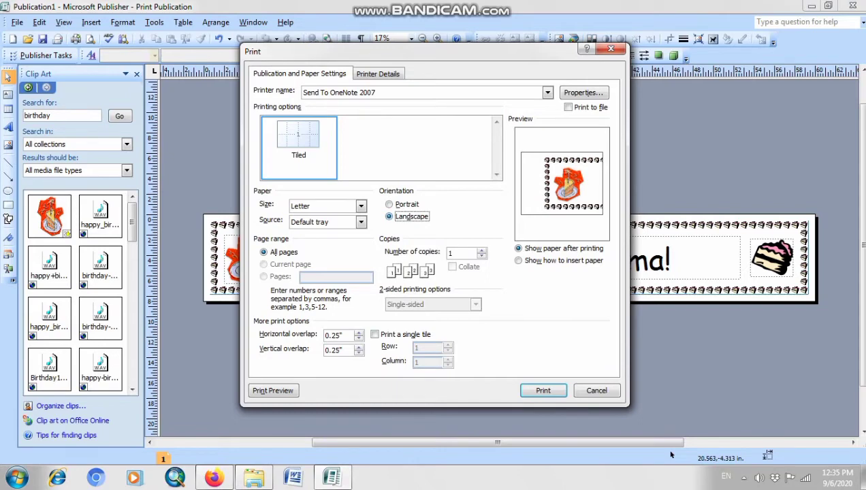
Step: Preview the banner's printed pages at 800%, 50% and 10% zoom, and leave the print settings without printing
left_click(273, 391)
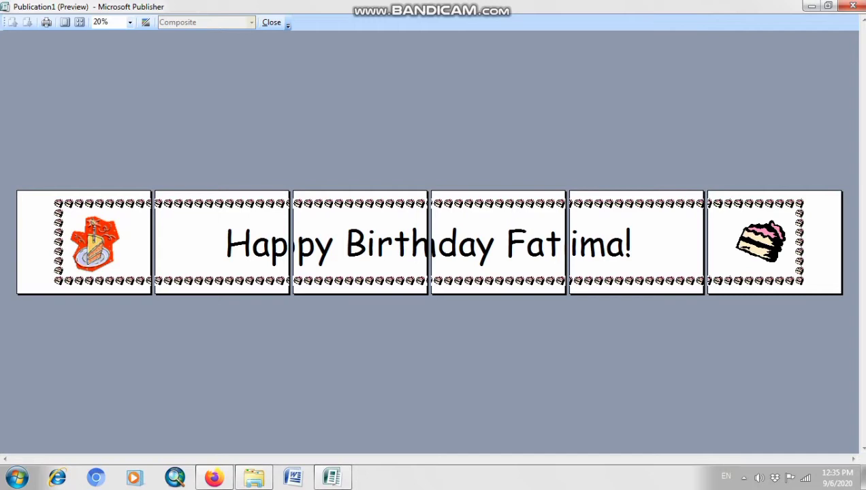
left_click(130, 22)
left_click(105, 45)
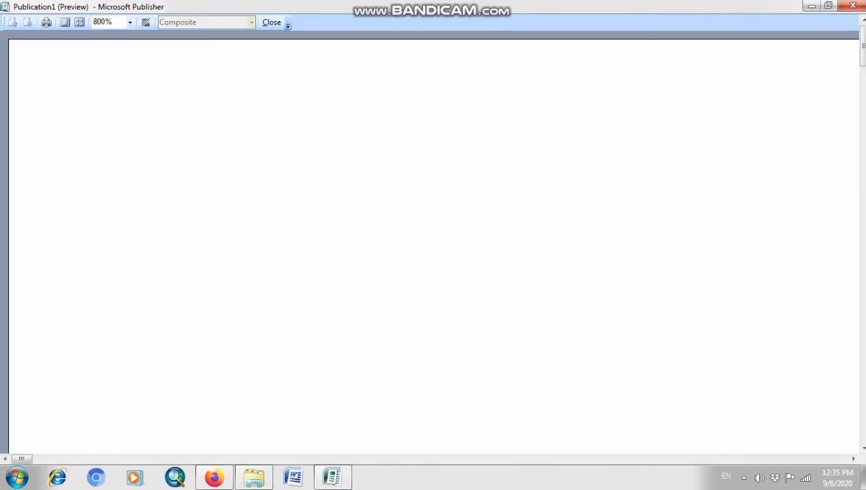
left_click(129, 21)
left_click(110, 120)
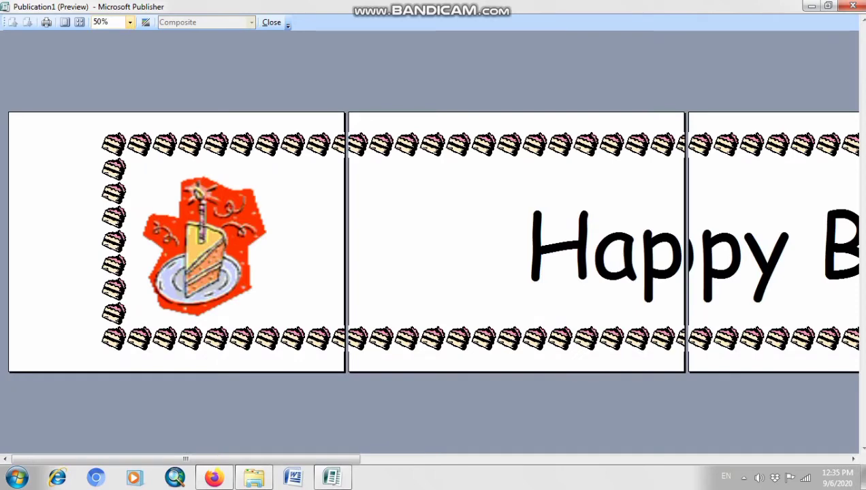
left_click(130, 22)
left_click(109, 150)
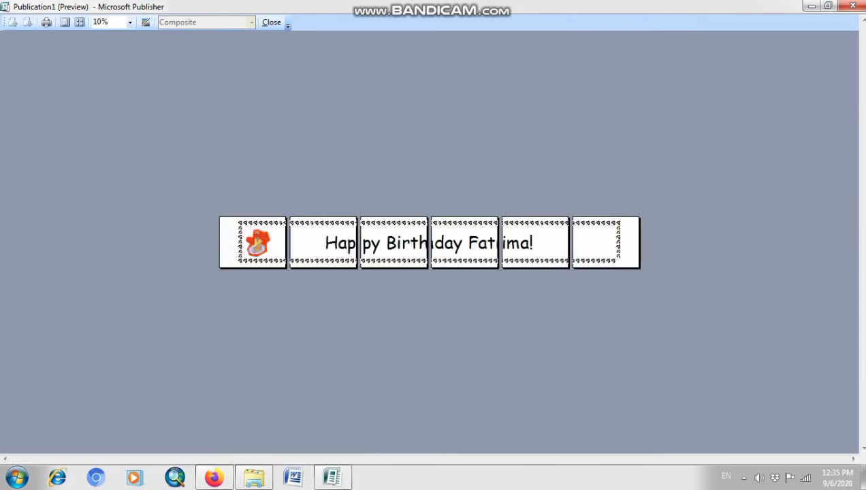
key("Escape")
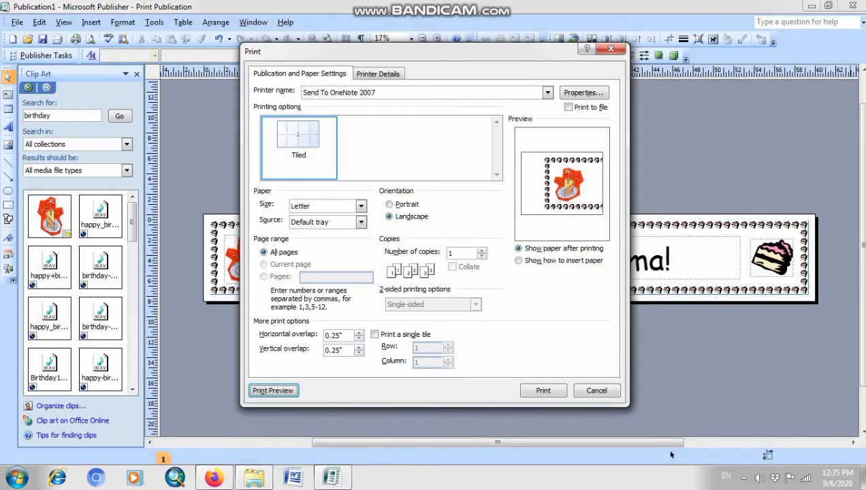
left_click(594, 387)
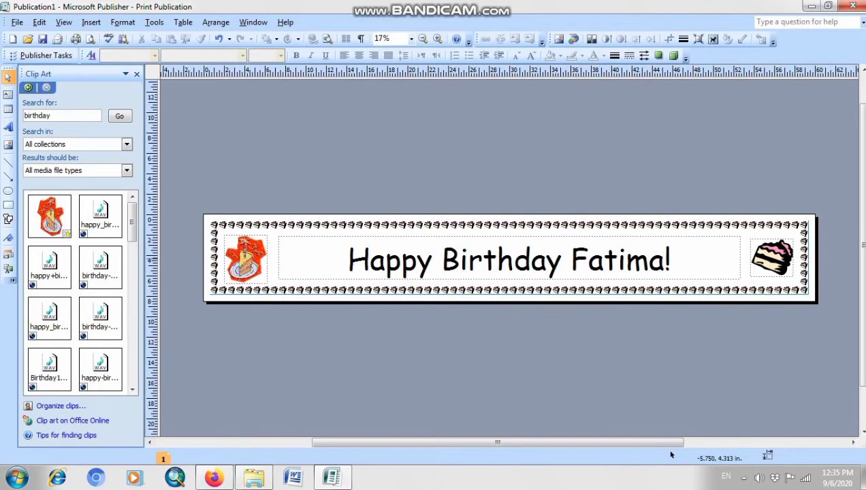
key("alt")
key("f")
key("Down")
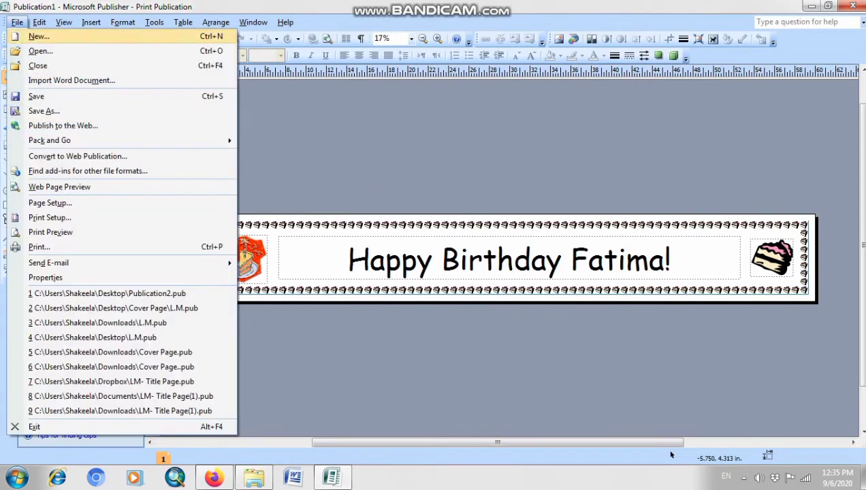
key("Escape")
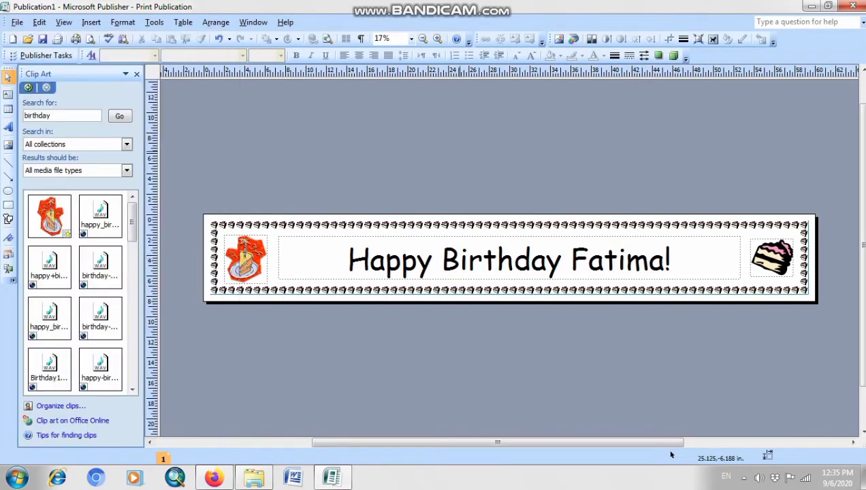
Step: Save the birthday banner to the Desktop as a Publisher file named banner
key("ctrl+s")
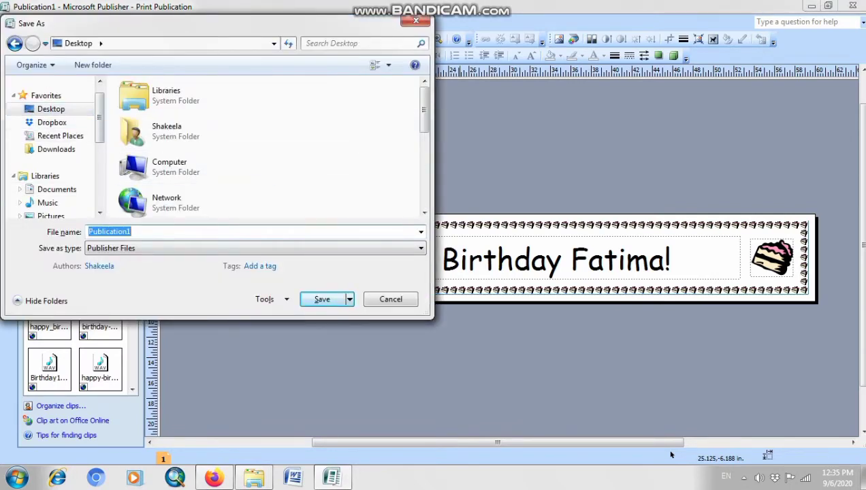
key("BackSpace")
type("banner")
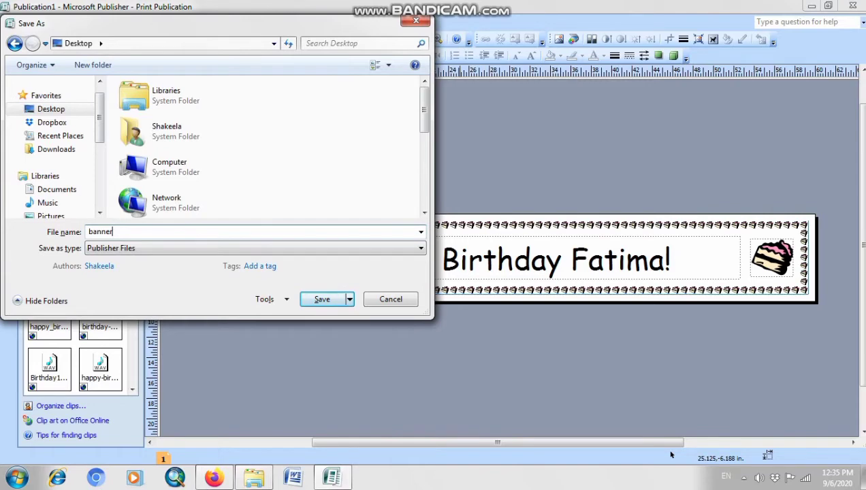
key("Return")
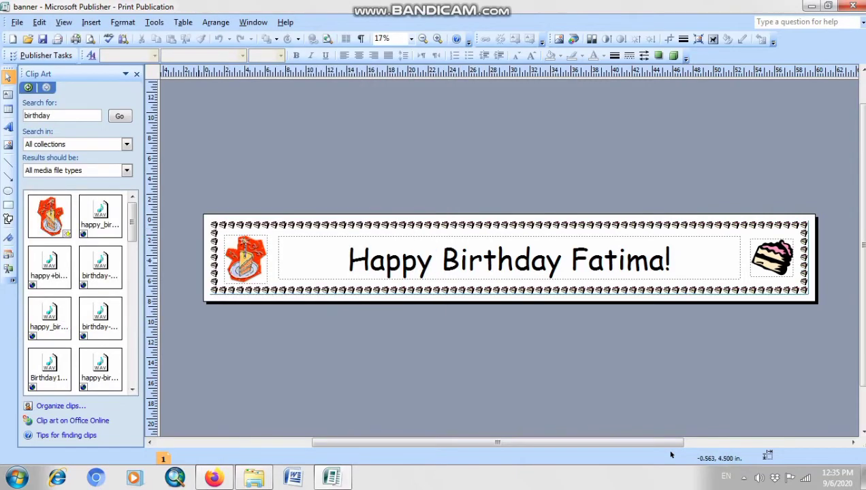
Step: Start a new publication and open the Business Cards template category
key("alt+f")
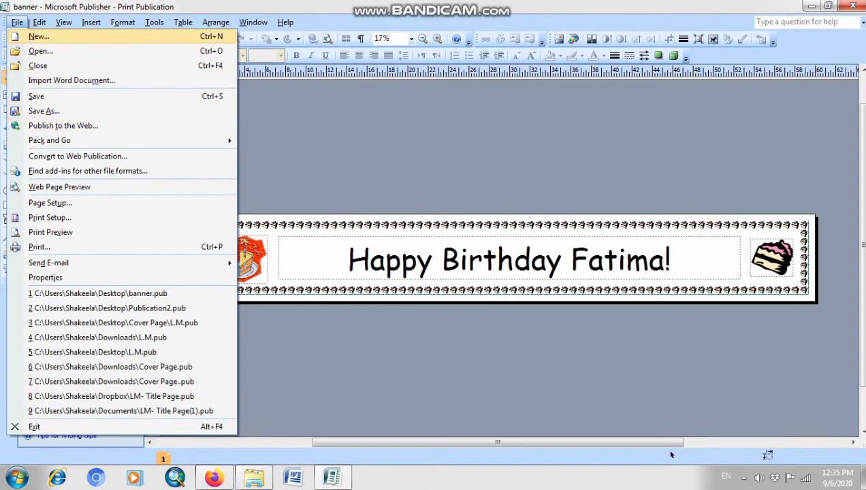
key("Return")
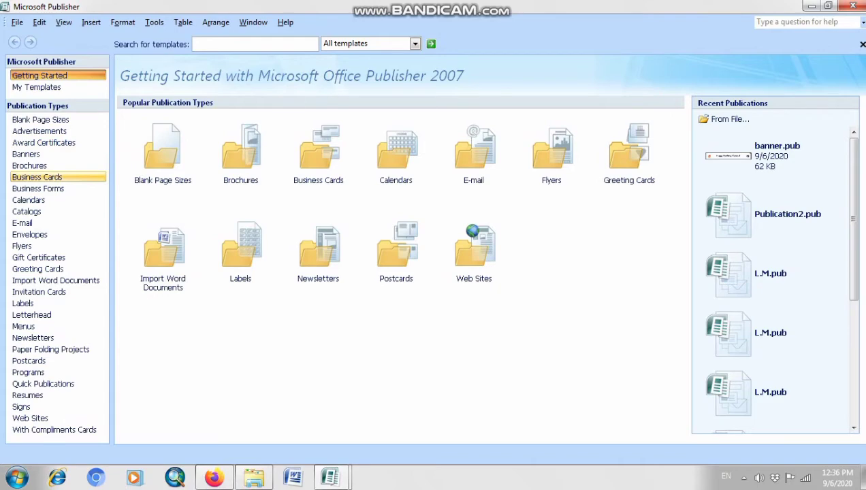
left_click(37, 177)
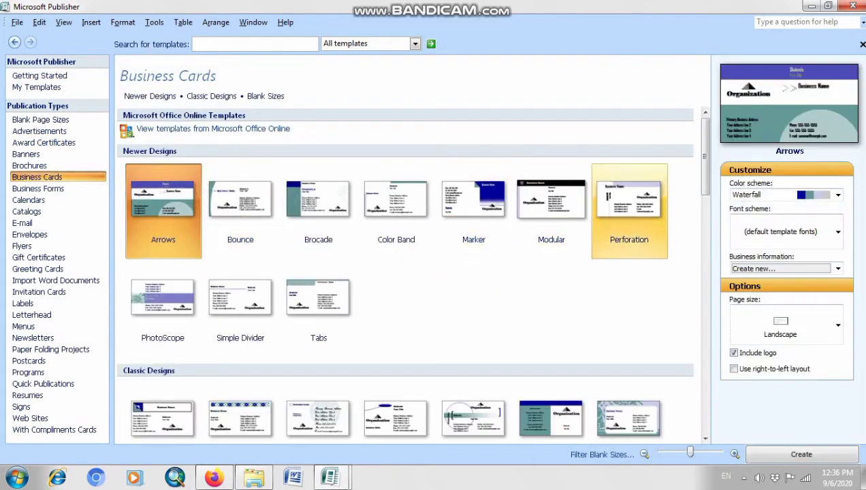
Step: Browse the business card templates from the newer and classic designs to the blank sizes, and check the color scheme choices
scroll(408, 272, "down", 8)
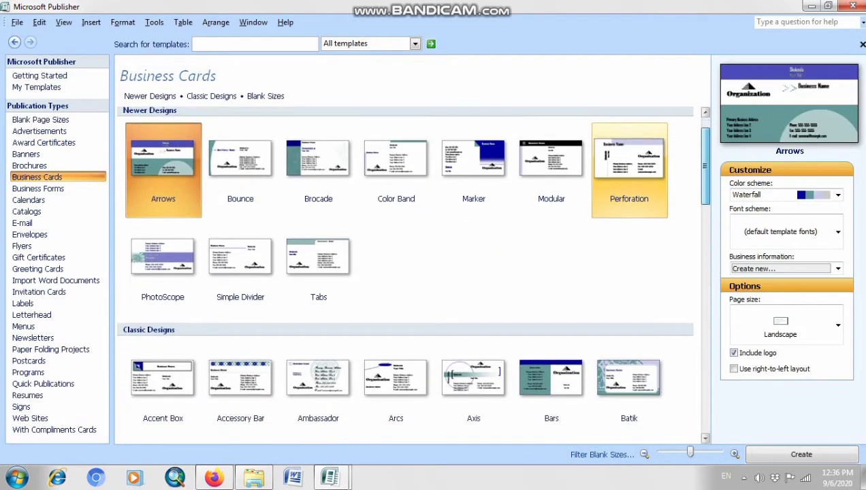
scroll(409, 272, "down", 1)
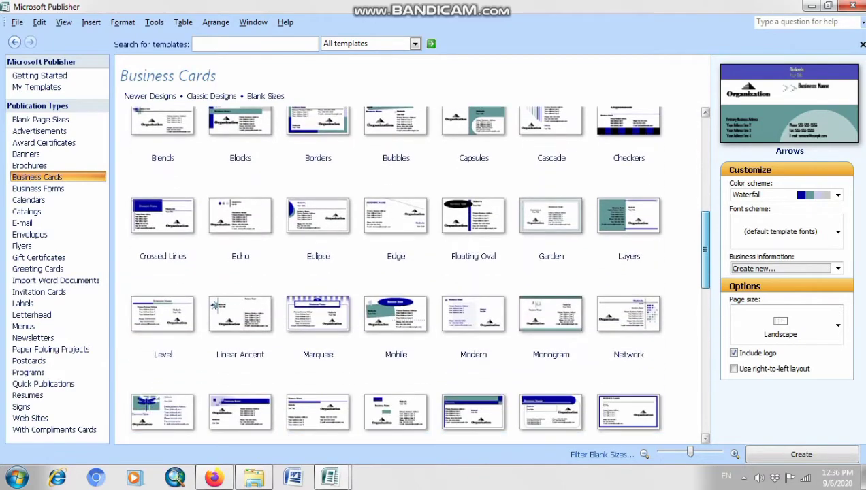
scroll(629, 212, "up", 9)
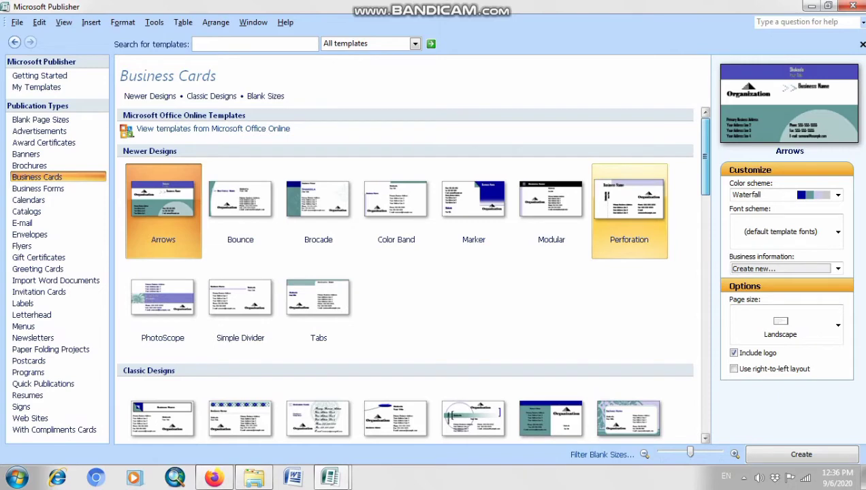
scroll(319, 300, "down", 3)
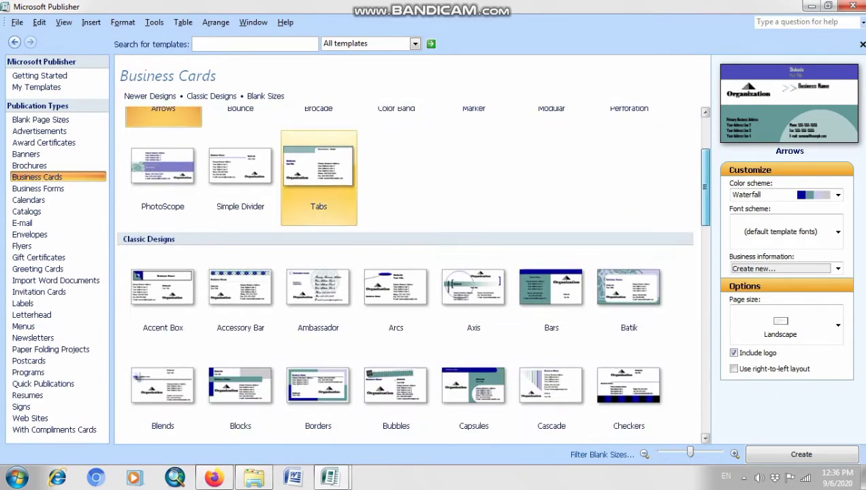
scroll(319, 177, "down", 11)
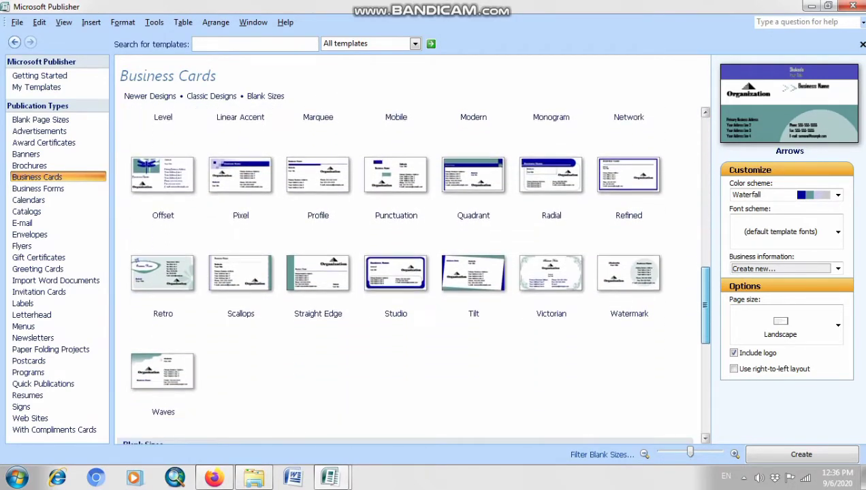
scroll(410, 272, "down", 3)
scroll(411, 272, "up", 3)
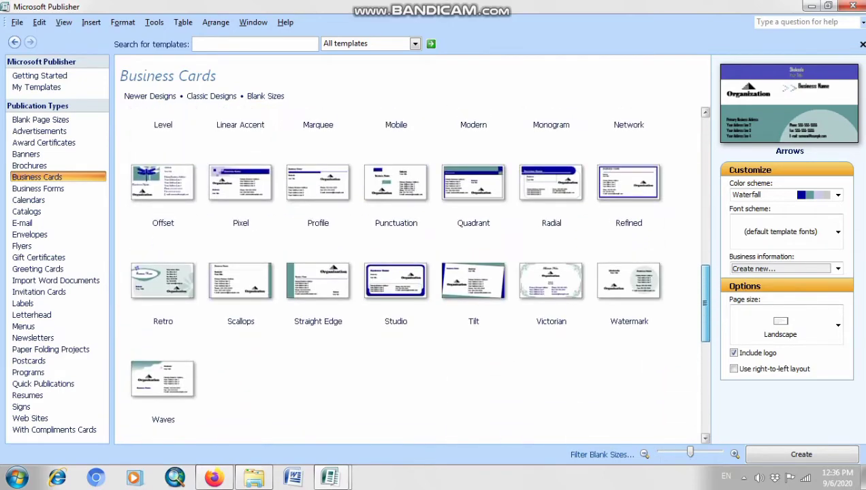
scroll(411, 273, "up", 5)
scroll(410, 272, "down", 10)
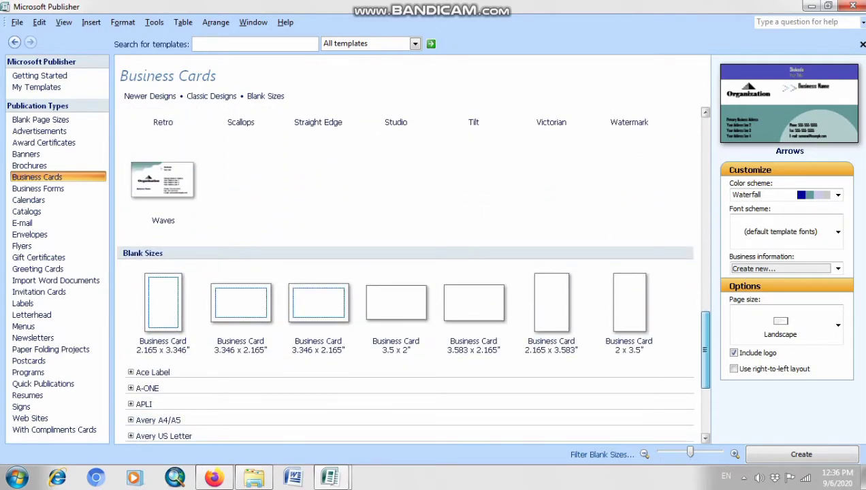
scroll(410, 272, "up", 15)
scroll(410, 273, "down", 4)
scroll(411, 272, "up", 4)
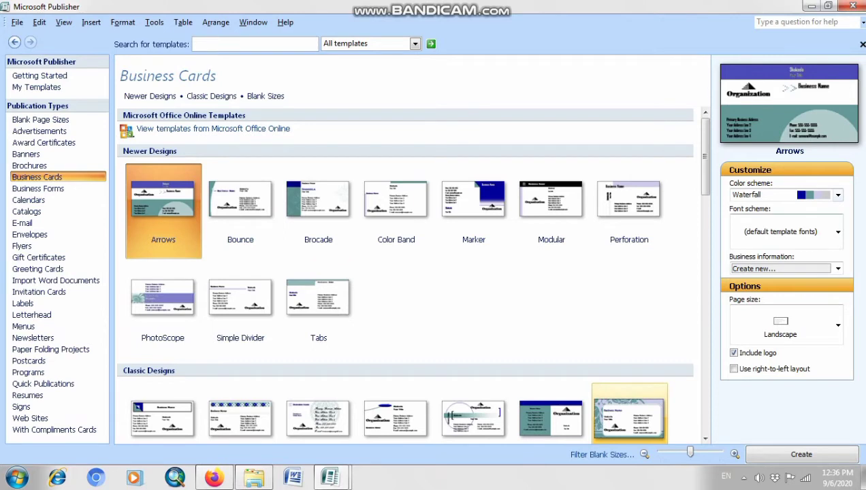
left_click(838, 195)
left_click(838, 195)
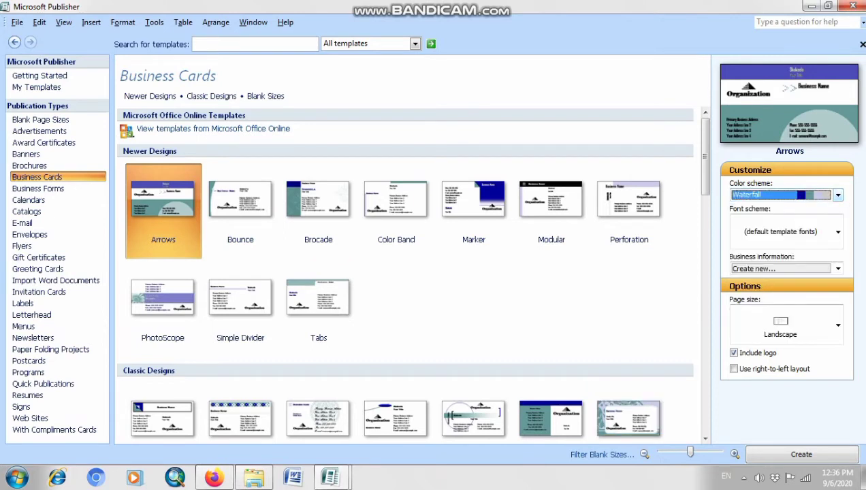
Step: Try the Portrait page size on the business card templates
left_click(839, 325)
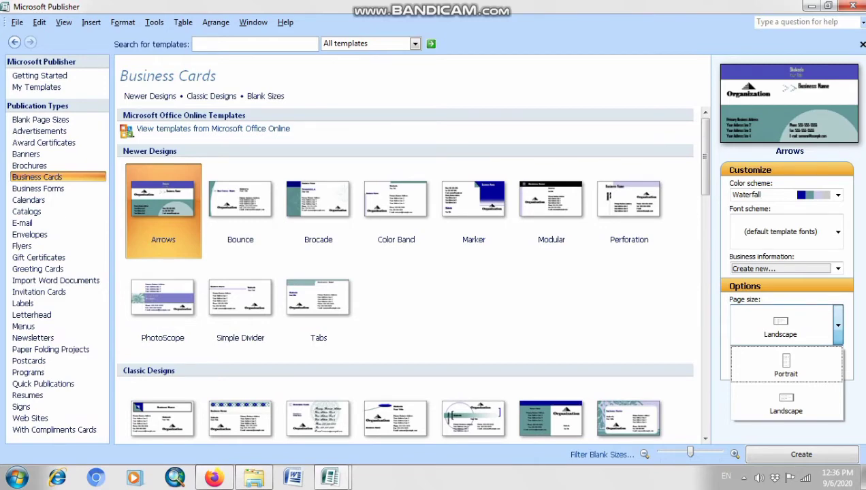
left_click(838, 327)
left_click(838, 327)
left_click(787, 365)
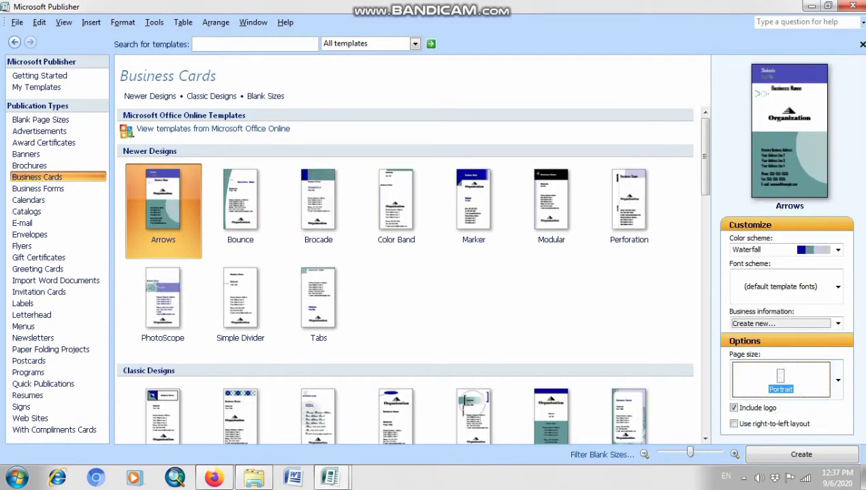
Step: Set the page size to Landscape and create a business card from the Arrows template
left_click(838, 380)
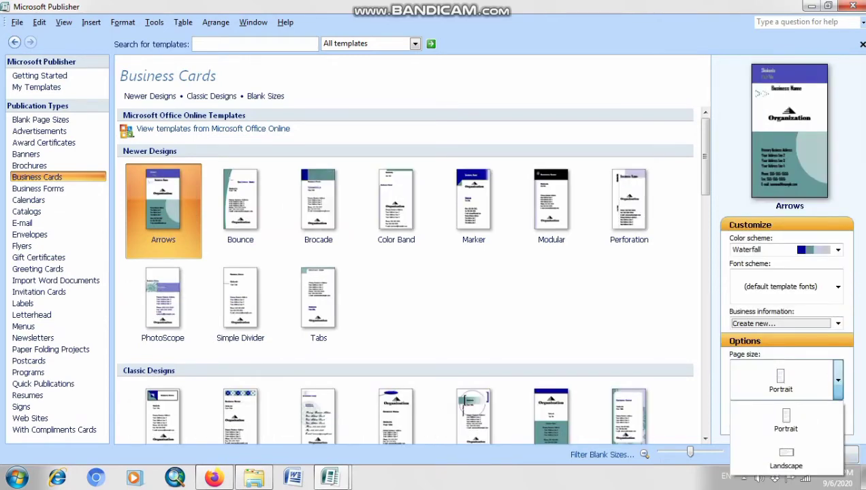
left_click(787, 457)
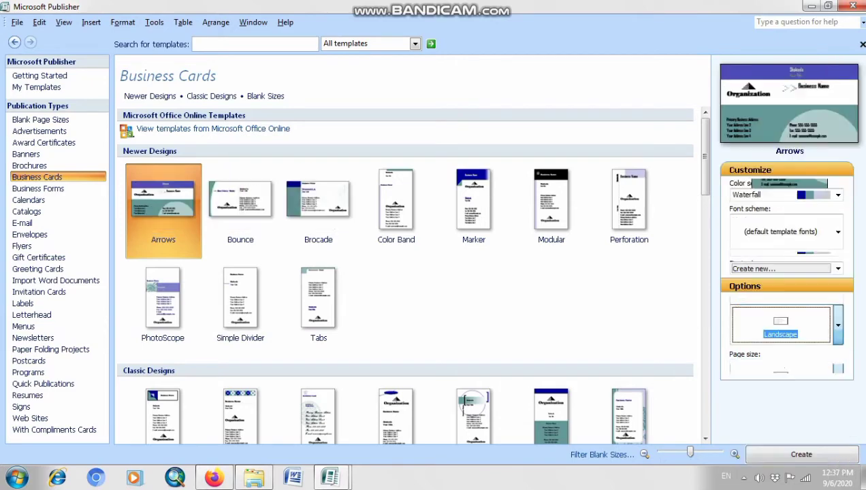
left_click(800, 455)
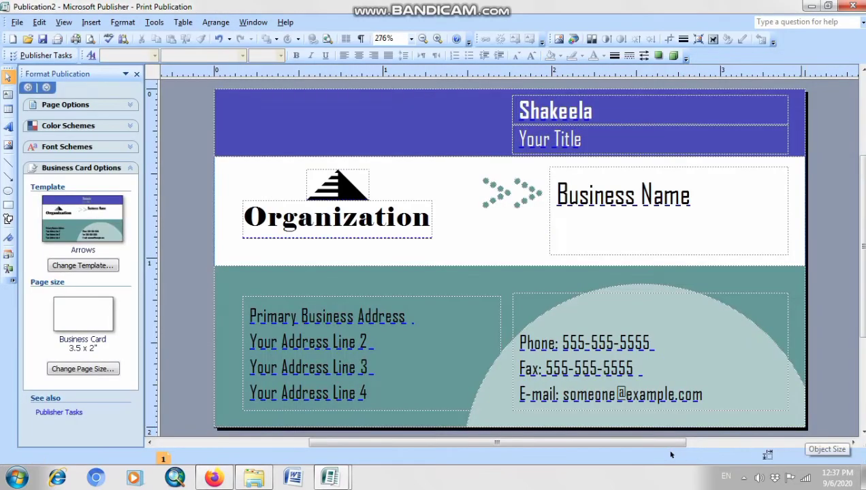